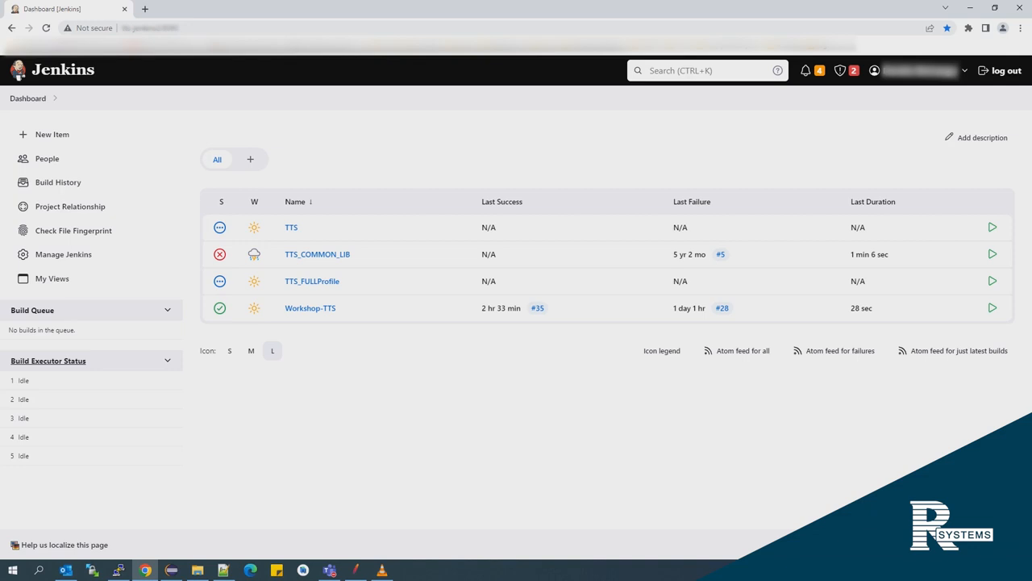
# Switch to Apache JMeter and review the CCR1, AIR and NR Diameter samplers in the test plan.
pyautogui.click(355, 570)
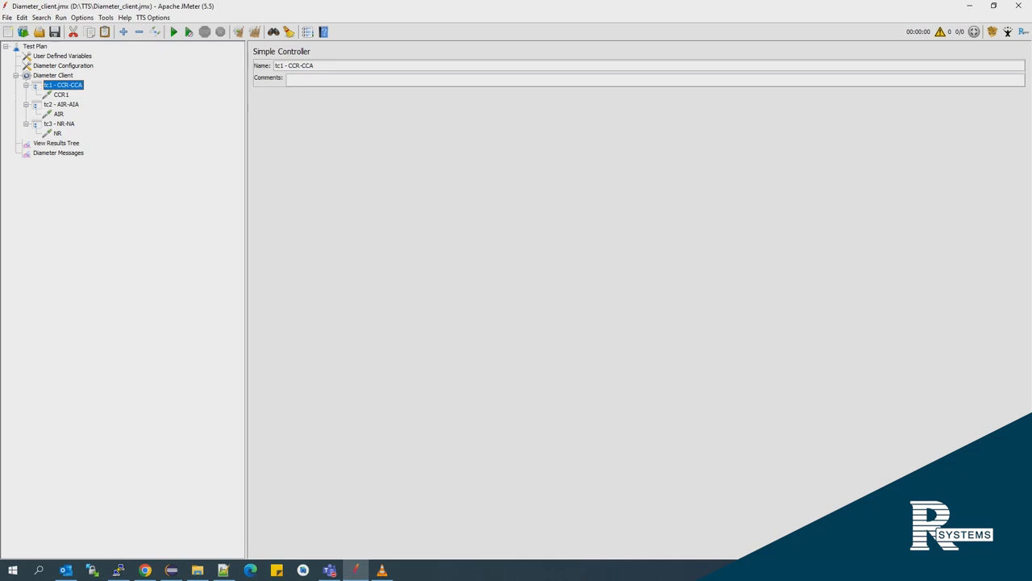
pyautogui.click(62, 95)
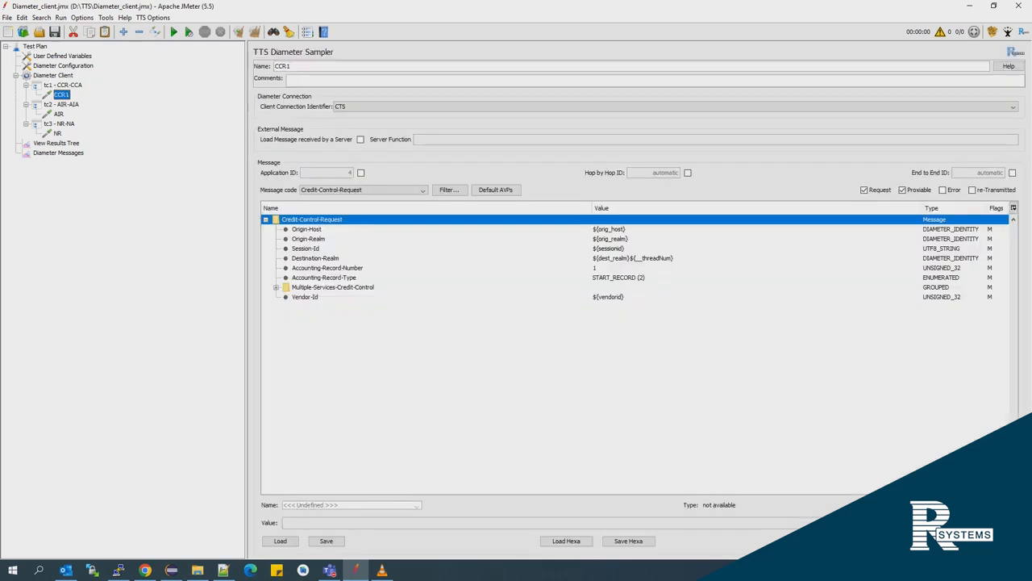
pyautogui.click(58, 113)
pyautogui.click(58, 133)
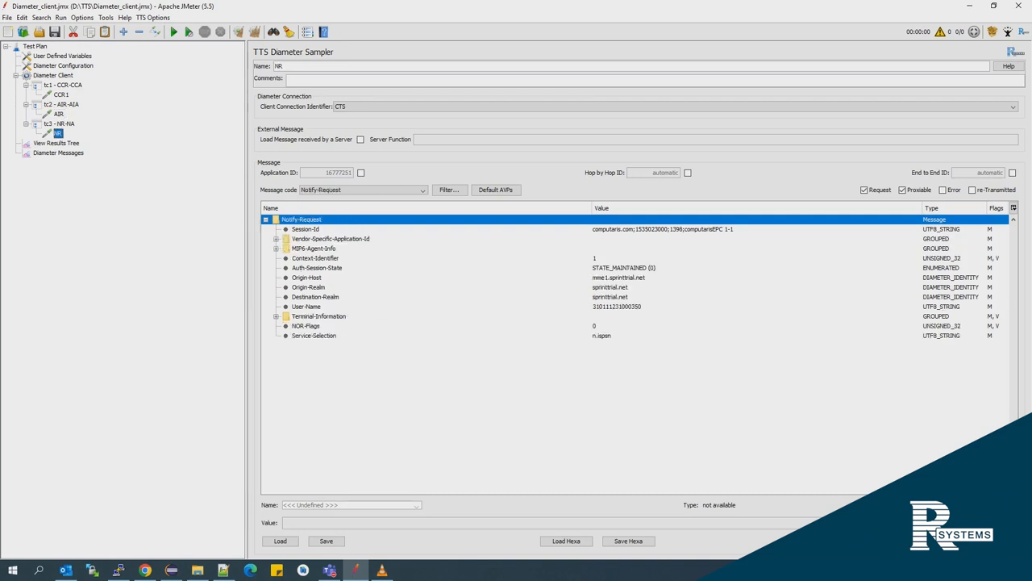
# Add a TTS JUNIT Sampler to the tc1 - CCR-CCA controller.
pyautogui.click(62, 85)
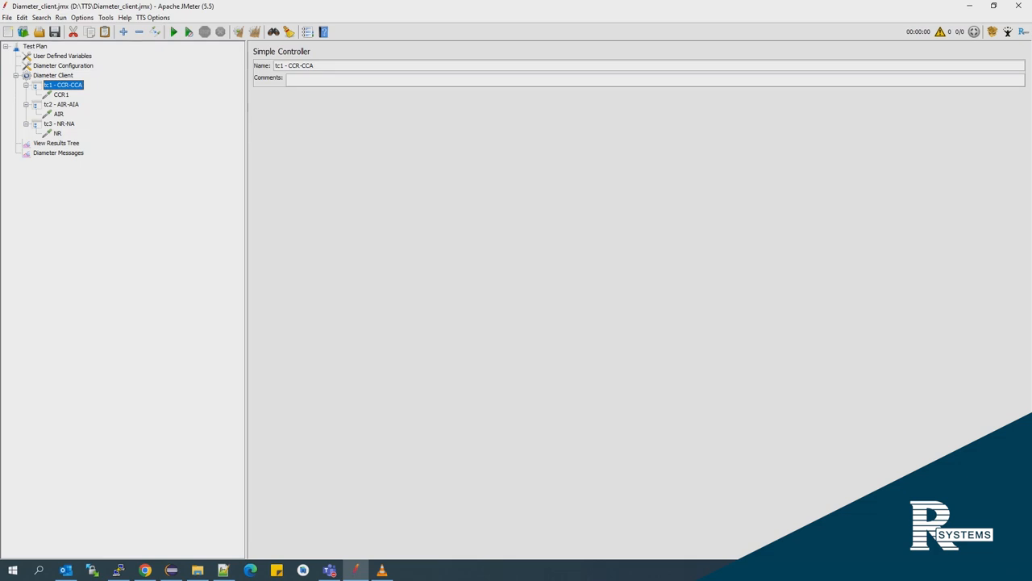
pyautogui.rightClick(74, 85)
pyautogui.moveTo(98, 92)
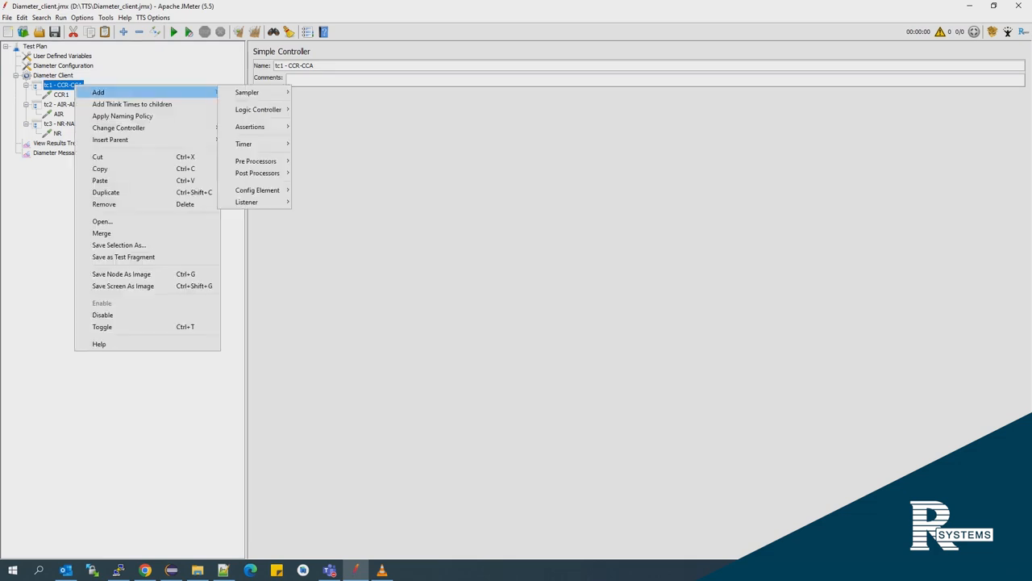
pyautogui.moveTo(247, 92)
pyautogui.scroll(-14, 335, 405)
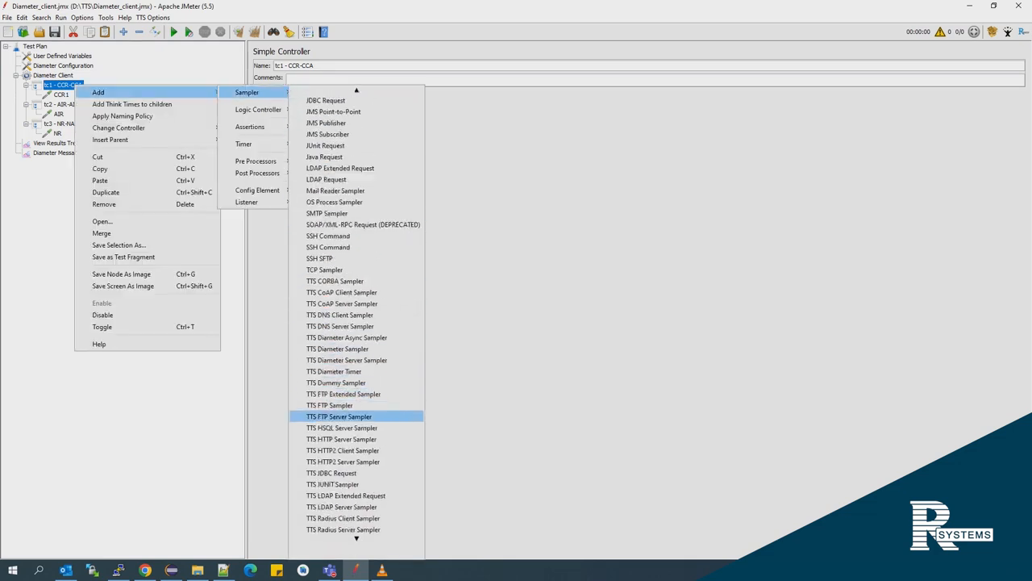
pyautogui.click(332, 450)
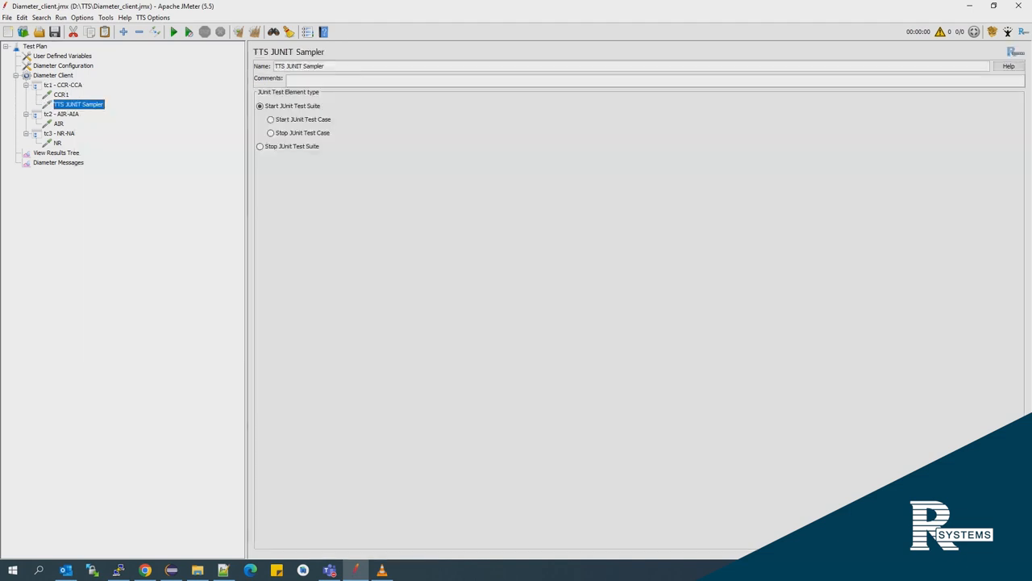
# Duplicate the TTS JUNIT Sampler within the tc1 - CCR-CCA controller to make four of them in total.
pyautogui.click(64, 85)
pyautogui.hotkey('ctrl', 'v')
pyautogui.hotkey('ctrl', 'v')
pyautogui.hotkey('ctrl', 'v')
pyautogui.hotkey('ctrl', 'v')
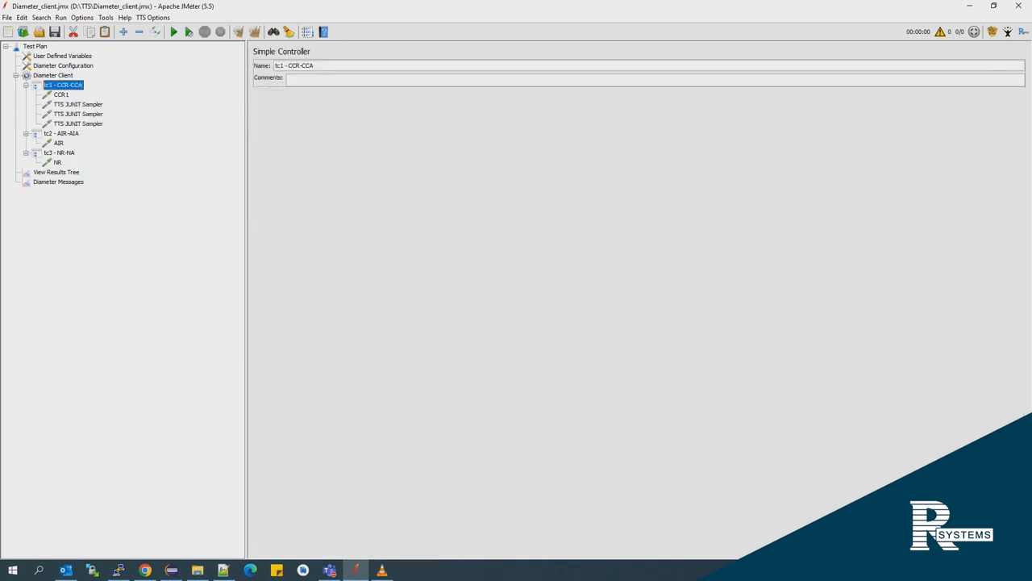
pyautogui.click(78, 104)
pyautogui.press('Delete')
pyautogui.press('Return')
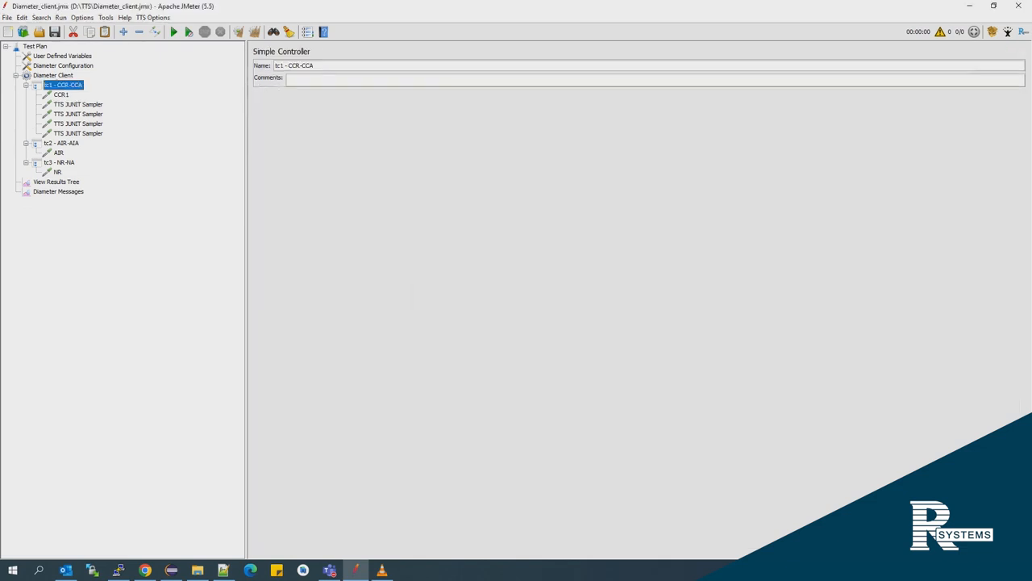
# Move two of the TTS JUNIT Samplers above CCR1, leaving the other two below it.
pyautogui.click(78, 104)
pyautogui.hotkey('shift', 'Down')
pyautogui.hotkey('alt', 'Up')
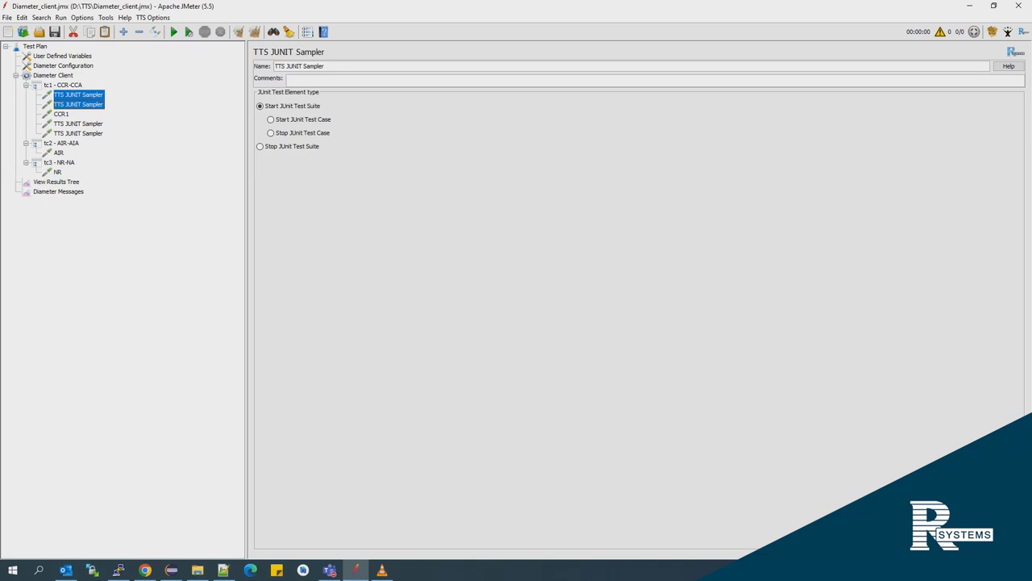
pyautogui.click(78, 123)
pyautogui.click(78, 133)
pyautogui.click(78, 123)
# Rename the first TTS JUNIT Sampler in the tc1 controller as "tc1 - start suite".
pyautogui.click(78, 94)
pyautogui.hotkey('ctrl', 'a')
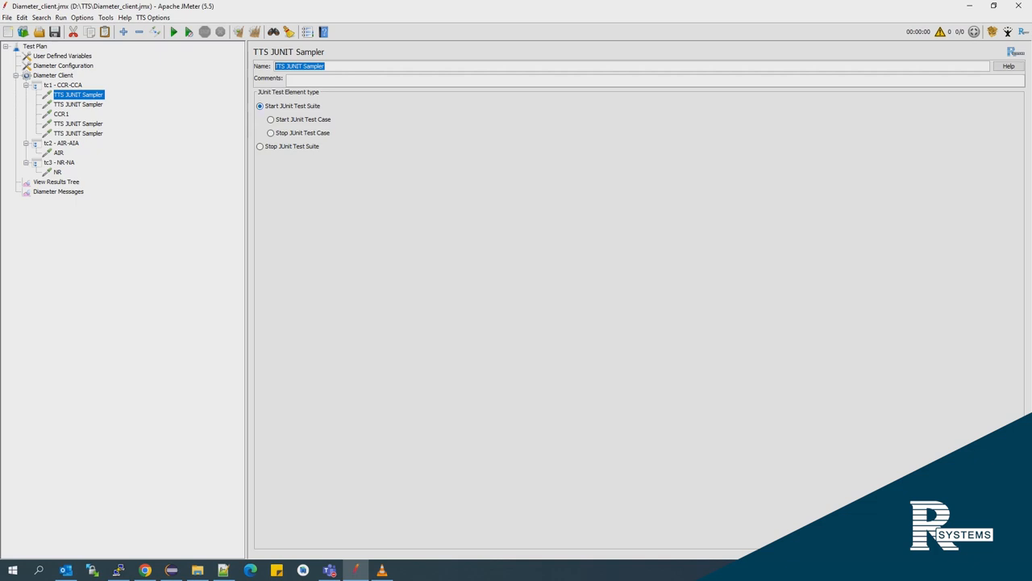
pyautogui.write('tc1 - start suite')
# Set the second JUNIT sampler to Start JUnit Test Case and name it "tc1 - start tc".
pyautogui.click(79, 104)
pyautogui.hotkey('ctrl', 'a')
pyautogui.click(271, 119)
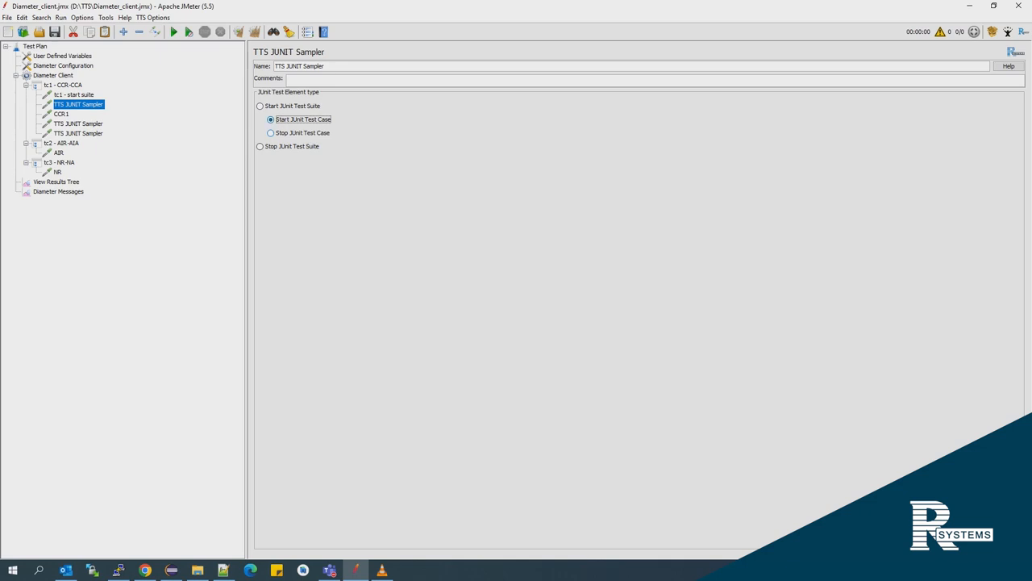
pyautogui.tripleClick(300, 66)
pyautogui.write('tc1 - start tc')
# Set the JUNIT sampler right after CCR1 to Stop JUnit Test Case and name it "tc1 - stop tc".
pyautogui.click(78, 123)
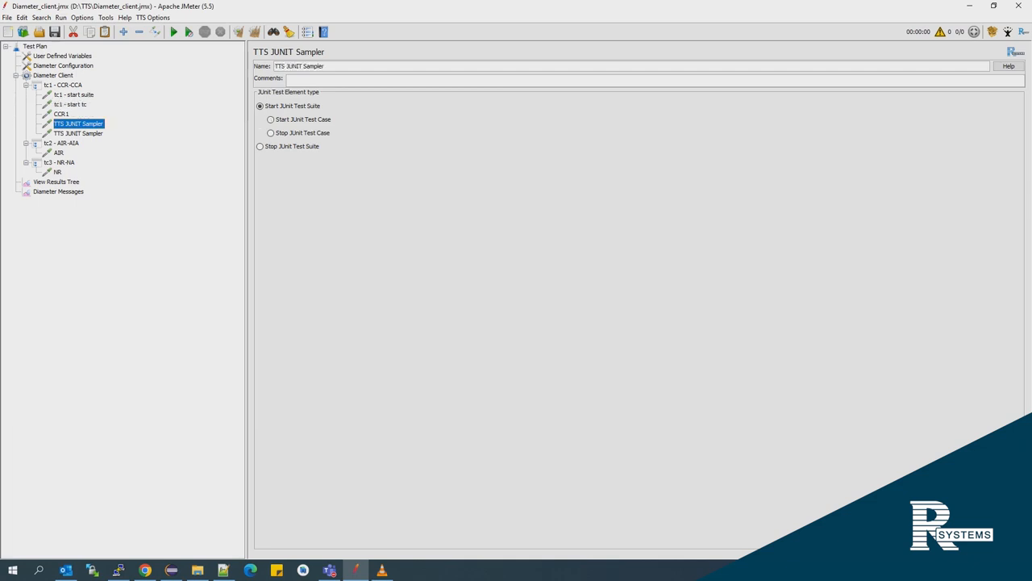
pyautogui.click(271, 133)
pyautogui.click(275, 66)
pyautogui.moveTo(325, 66); pyautogui.dragTo(274, 66)
pyautogui.write('tc1 - stop tc')
# Set the last JUNIT sampler in tc1 to Stop JUnit Test Suite and name it "tc1 - stop suite".
pyautogui.click(78, 133)
pyautogui.click(260, 147)
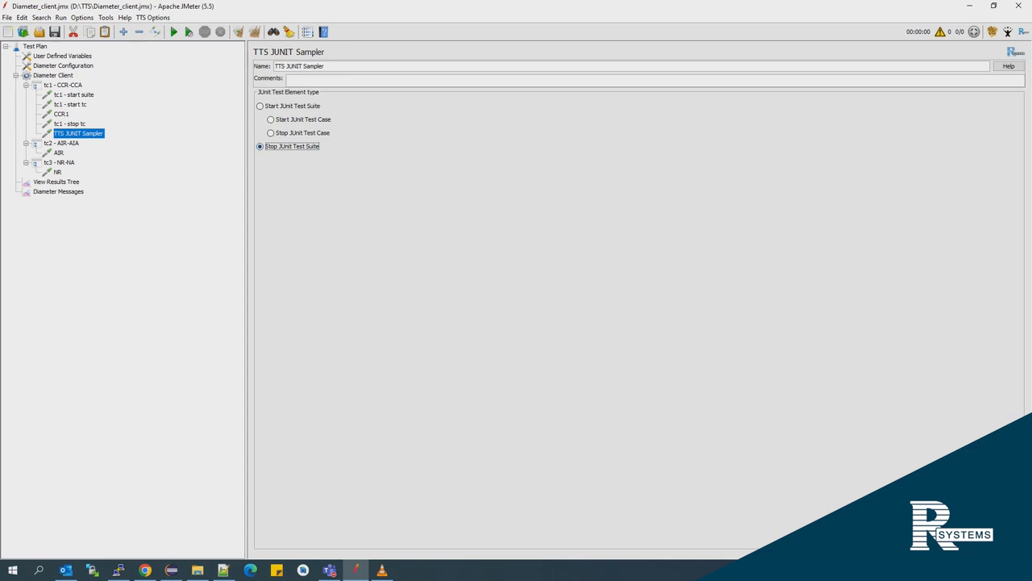
pyautogui.tripleClick(299, 66)
pyautogui.write('tc1 - stiop')
pyautogui.press('BackSpace')
pyautogui.press('BackSpace')
pyautogui.write('op suite')
# Copy the four tc1 start and stop samplers into the tc2 - AIR-AIA and tc3 - NR-NA controllers.
pyautogui.click(73, 95)
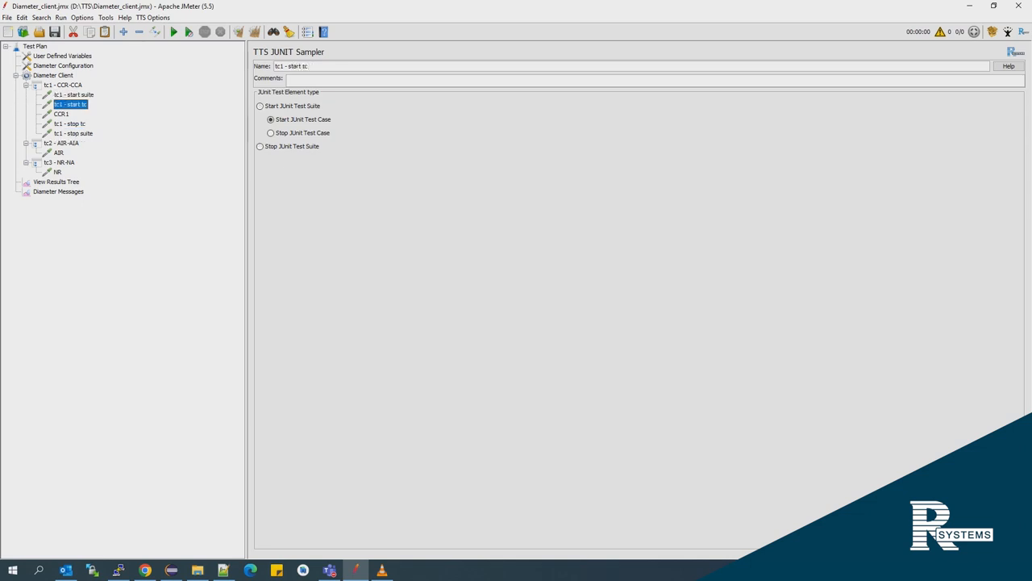
pyautogui.click(71, 104)
pyautogui.keyDown('ctrl'); pyautogui.click(70, 124); pyautogui.keyUp('ctrl')
pyautogui.keyDown('ctrl'); pyautogui.click(73, 133); pyautogui.keyUp('ctrl')
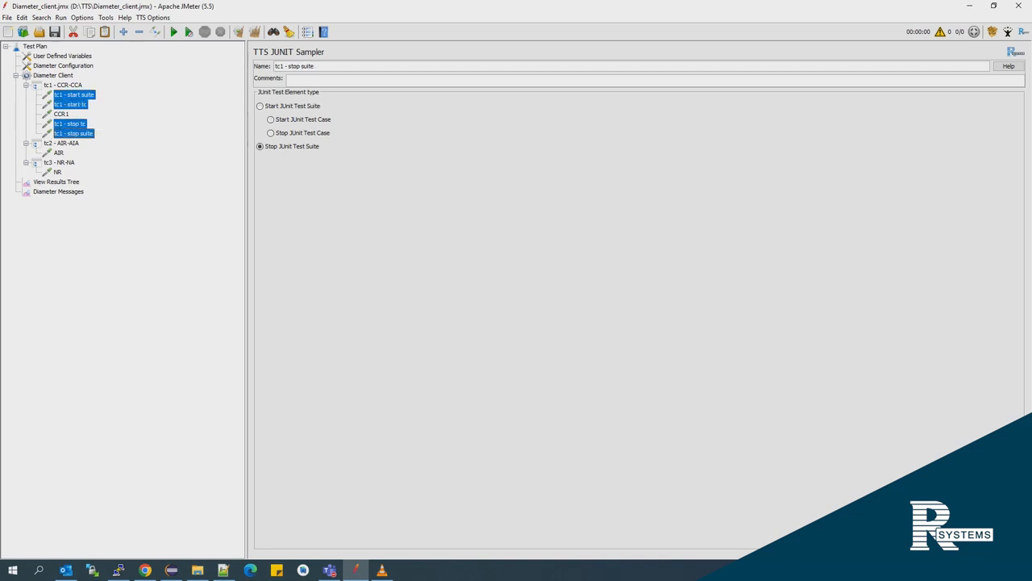
pyautogui.click(61, 143)
pyautogui.hotkey('ctrl', 'v')
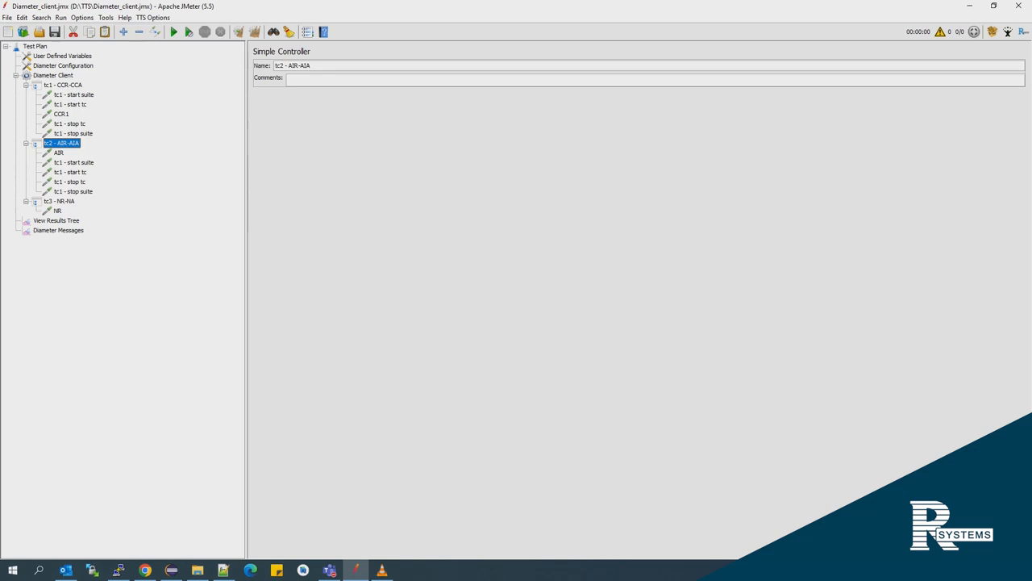
pyautogui.click(60, 200)
pyautogui.hotkey('ctrl', 'v')
# Move the copied start suite and start tc samplers above AIR in the tc2 controller.
pyautogui.click(73, 163)
pyautogui.keyDown('ctrl'); pyautogui.click(70, 172); pyautogui.keyUp('ctrl')
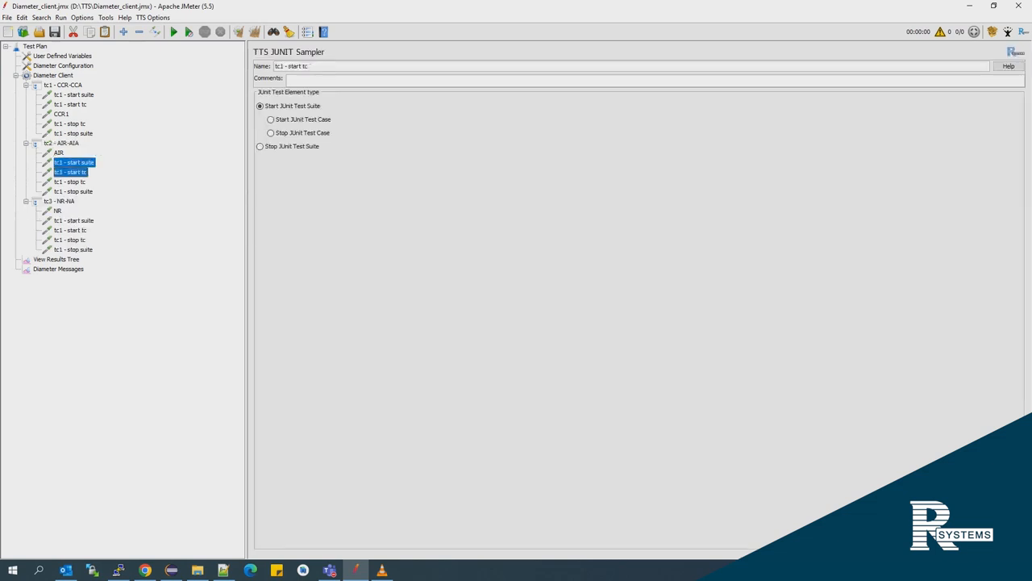
pyautogui.moveTo(71, 172); pyautogui.dragTo(70, 148)
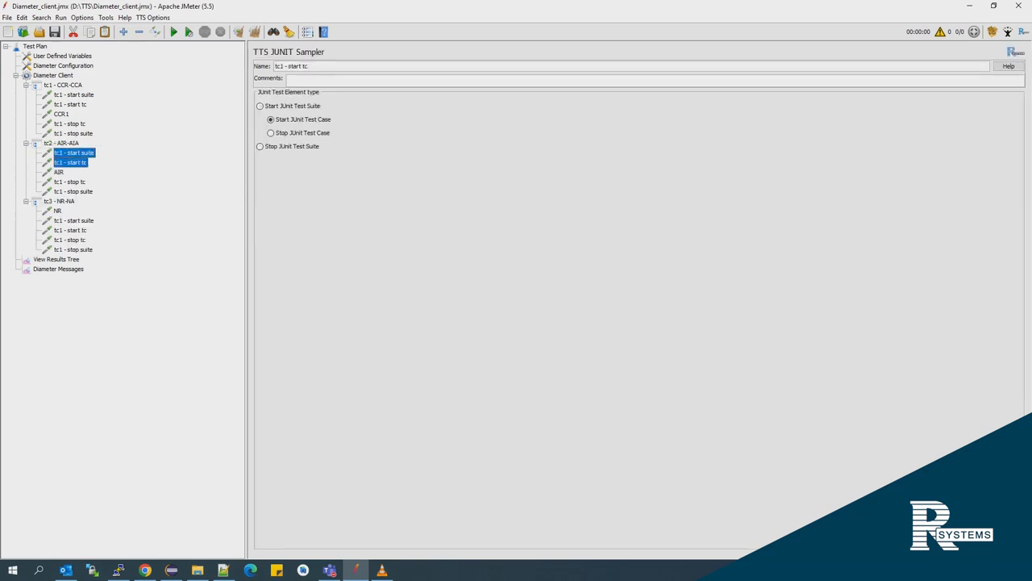
# Rename the two start samplers under tc2 - AIR-AIA as "tc2 - start suite" and "tc2 - start tc".
pyautogui.click(283, 66)
pyautogui.click(73, 153)
pyautogui.moveTo(284, 66); pyautogui.dragTo(279, 66)
pyautogui.click(70, 162)
pyautogui.moveTo(284, 66); pyautogui.dragTo(279, 66)
pyautogui.write('2')
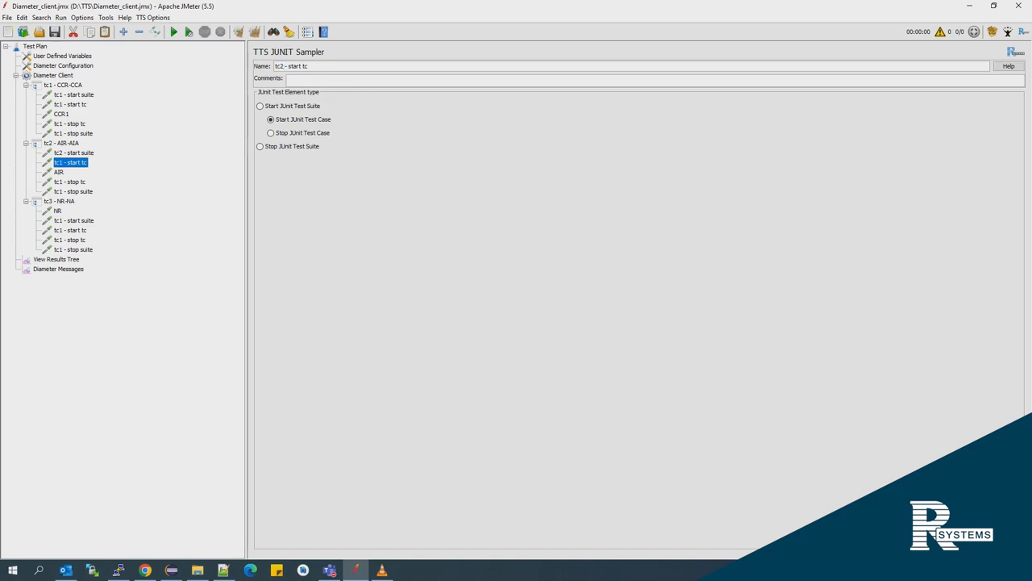
# Rename the two stop samplers under tc2 - AIR-AIA as "tc2 - stop tc" and "tc2 - stop suite".
pyautogui.click(71, 182)
pyautogui.moveTo(283, 66); pyautogui.dragTo(279, 67)
pyautogui.write('2')
pyautogui.click(74, 191)
pyautogui.moveTo(284, 67); pyautogui.dragTo(279, 66)
pyautogui.write('2')
# Move the copied start suite and start tc samplers above NR in the tc3 controller.
pyautogui.click(74, 220)
pyautogui.keyDown('shift'); pyautogui.click(70, 230); pyautogui.keyUp('shift')
pyautogui.moveTo(70, 229); pyautogui.dragTo(66, 207)
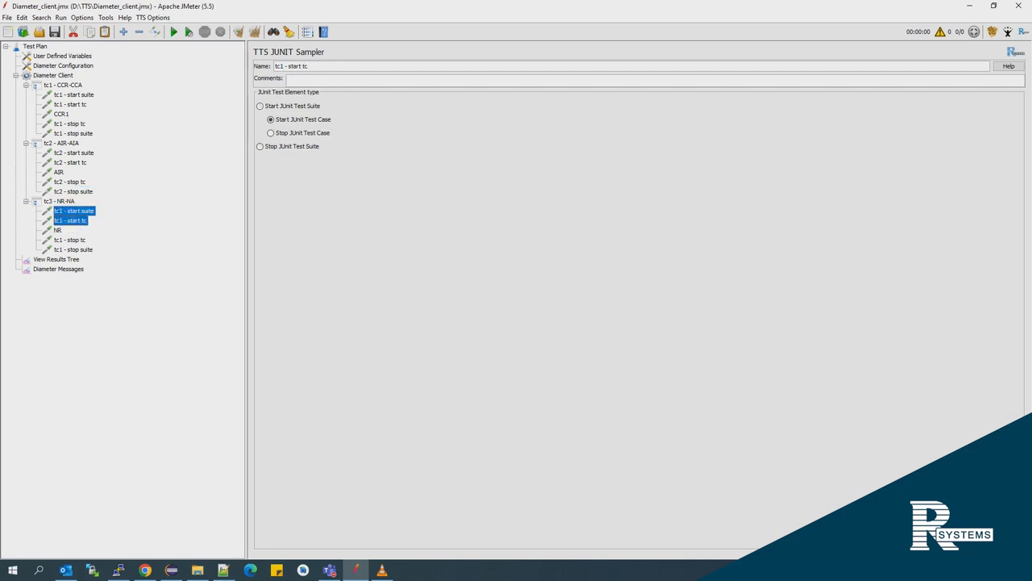
# Rename the two start samplers under tc3 - NR-NA as "tc3 - start suite" and "tc3 - start tc".
pyautogui.click(73, 211)
pyautogui.moveTo(279, 66); pyautogui.dragTo(284, 66)
pyautogui.write('3')
pyautogui.click(70, 221)
pyautogui.hotkey('shift', 'Left')
pyautogui.write('3')
# Rename the two stop samplers under tc3 - NR-NA as "tc3- stop tc" and "tc3- stop suite".
pyautogui.click(70, 240)
pyautogui.click(284, 66)
pyautogui.hotkey('shift', 'Left')
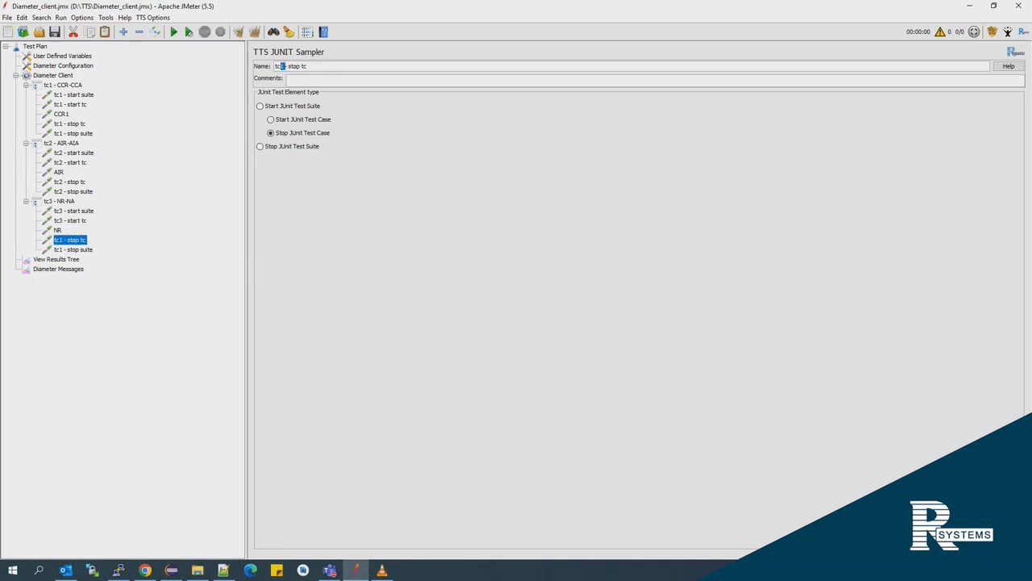
pyautogui.write('3')
pyautogui.click(74, 250)
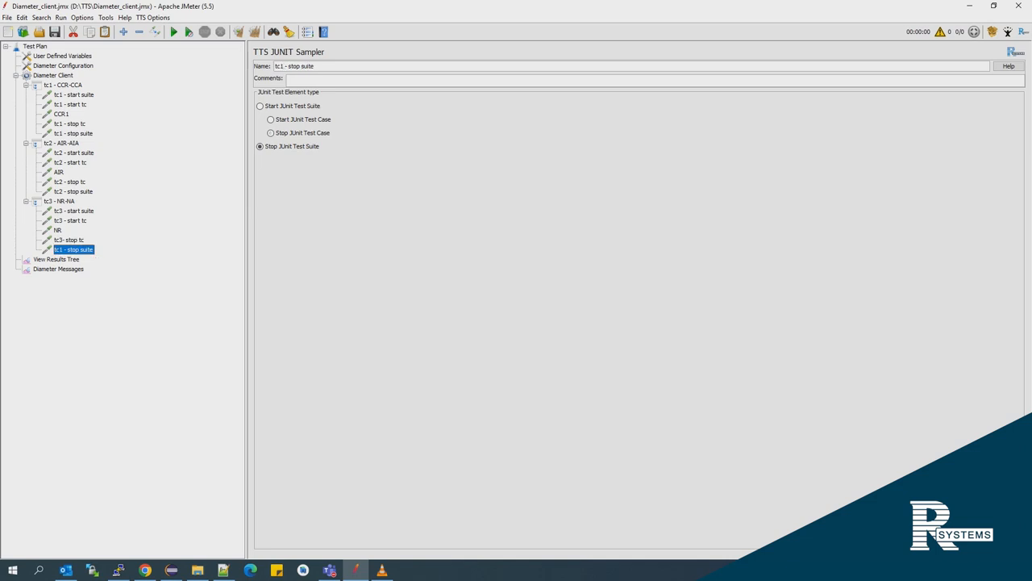
pyautogui.click(284, 66)
pyautogui.hotkey('shift', 'Left')
pyautogui.write('3')
# Add a TTS JUNIT Listener to the Test Plan.
pyautogui.click(35, 46)
pyautogui.rightClick(37, 46)
pyautogui.moveTo(64, 54)
pyautogui.moveTo(194, 84)
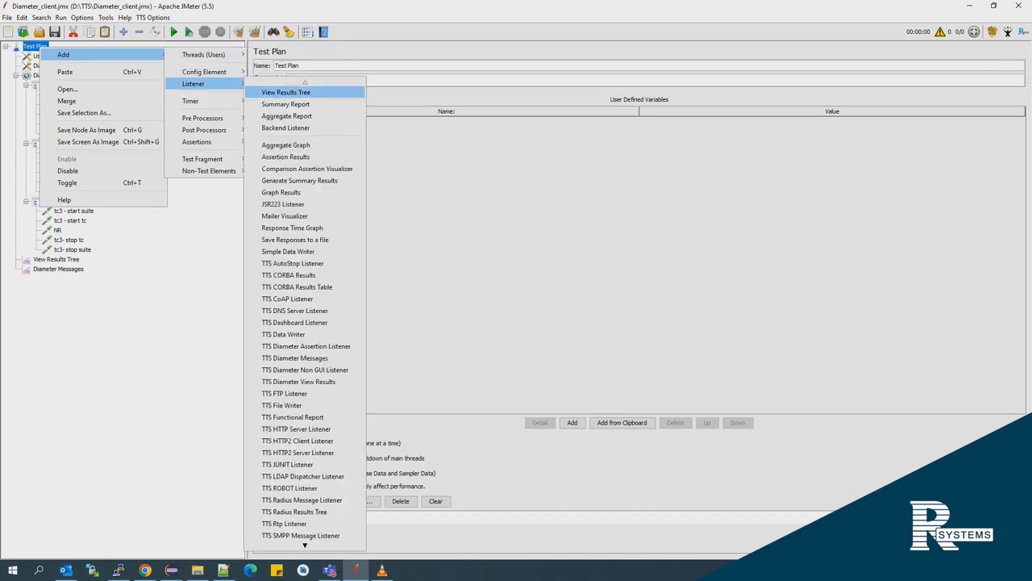
pyautogui.click(287, 465)
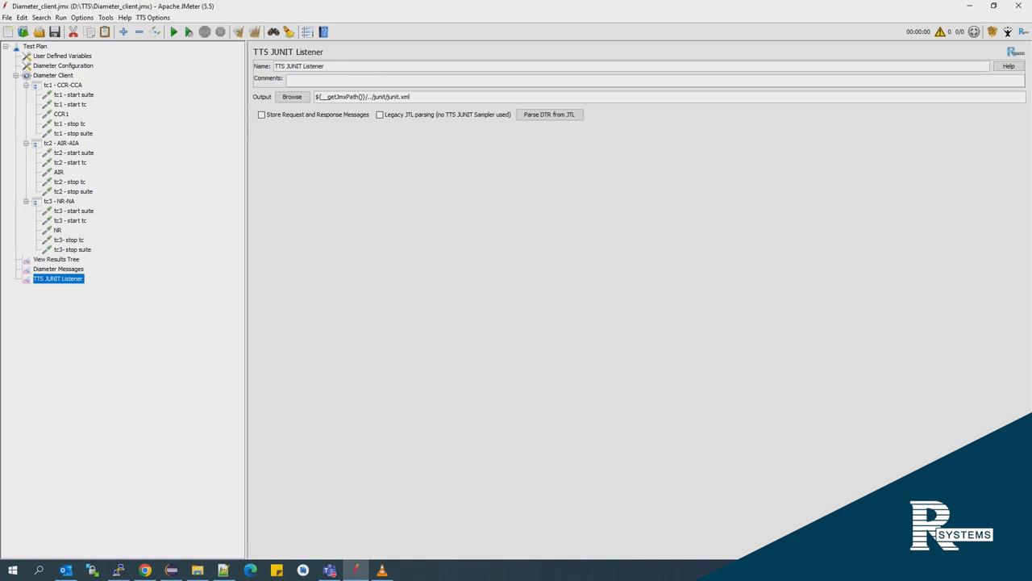
# Switch to Jenkins in Chrome and open the configuration of the Workshop-TTS pipeline.
pyautogui.click(145, 570)
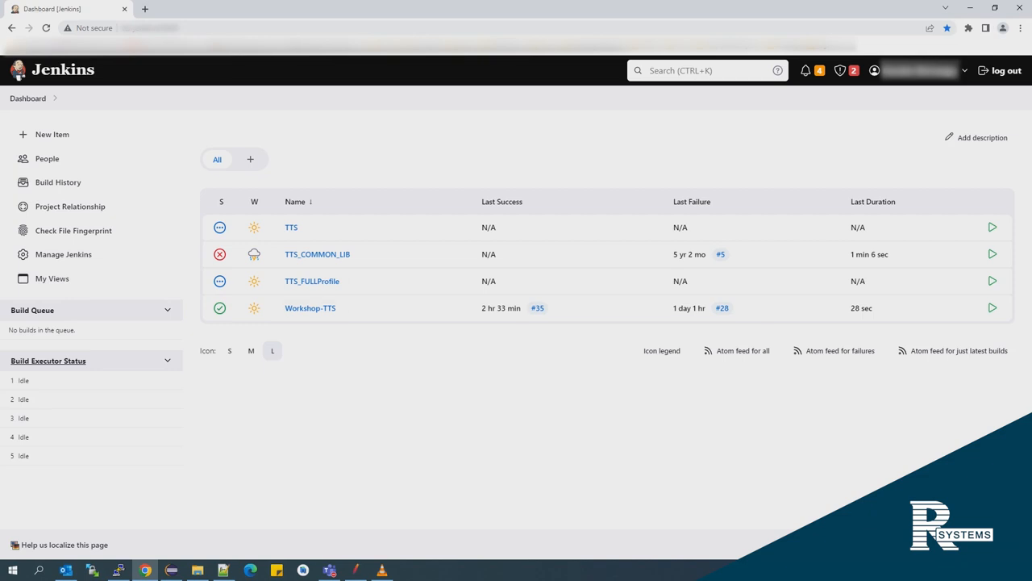
pyautogui.click(311, 308)
pyautogui.scroll(-2, 500, 242)
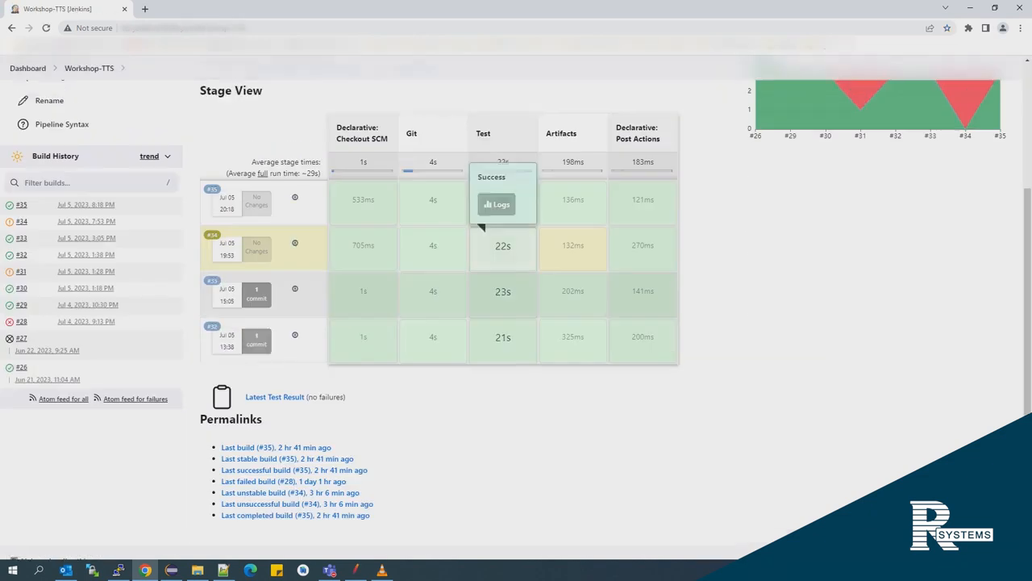
pyautogui.scroll(2, 500, 242)
pyautogui.click(81, 206)
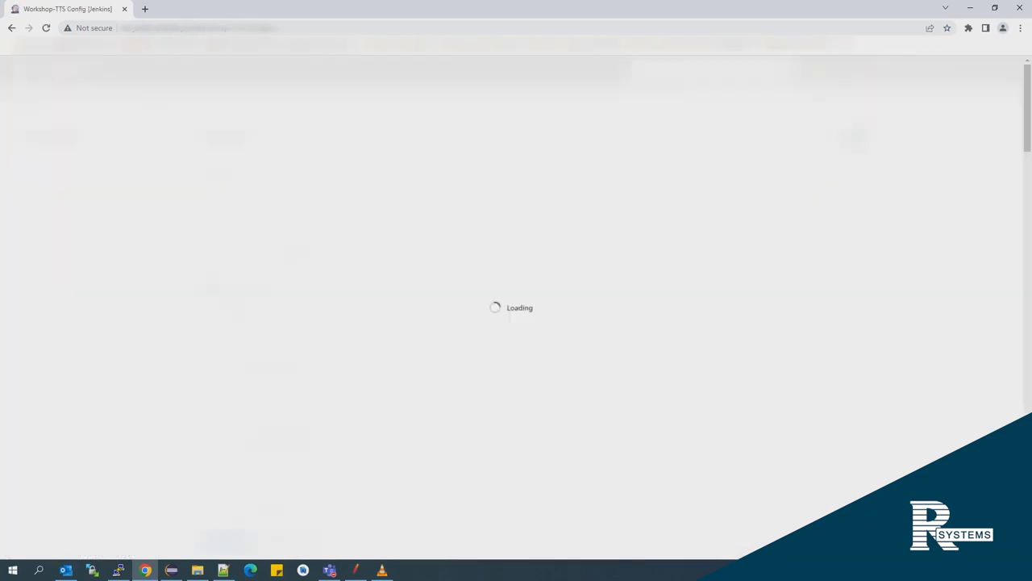
# Examine the Workshop-TTS configuration, including its Git pipeline definition, Discard old builds settings and Office 365 Connector webhook.
pyautogui.scroll(-10, 532, 323)
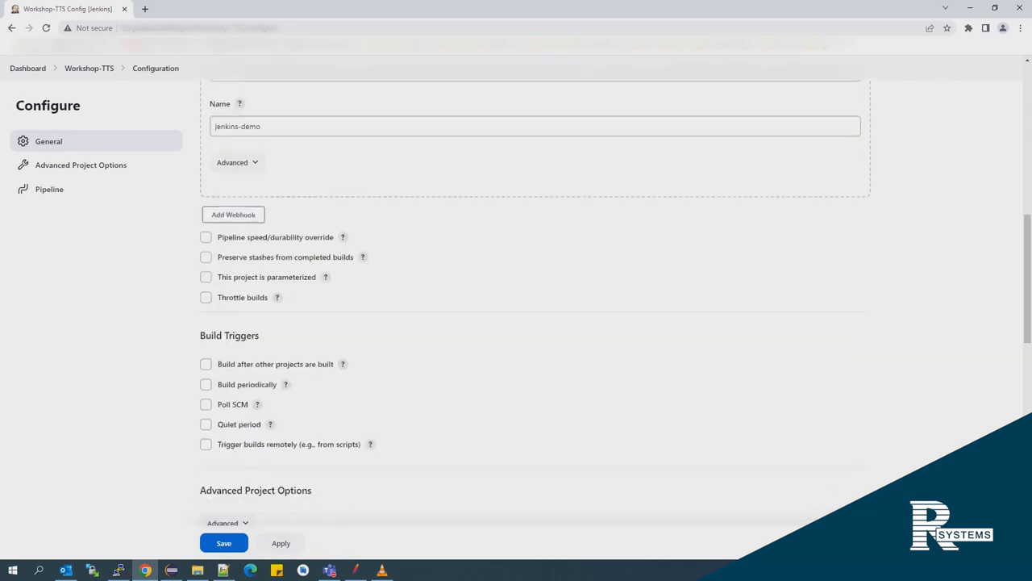
pyautogui.scroll(-4, 533, 322)
pyautogui.scroll(-1, 533, 323)
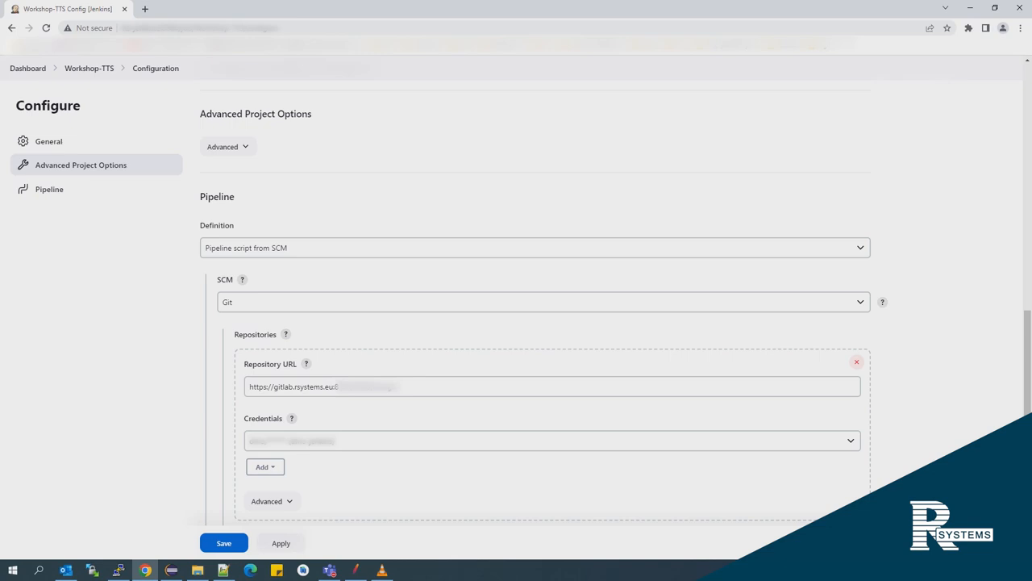
pyautogui.scroll(15, 535, 307)
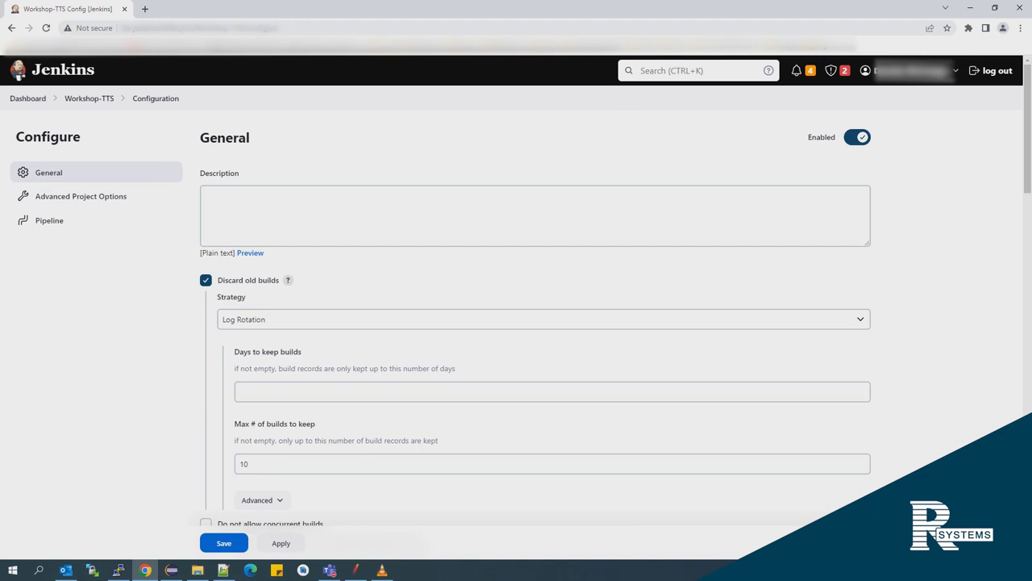
pyautogui.scroll(-1, 536, 306)
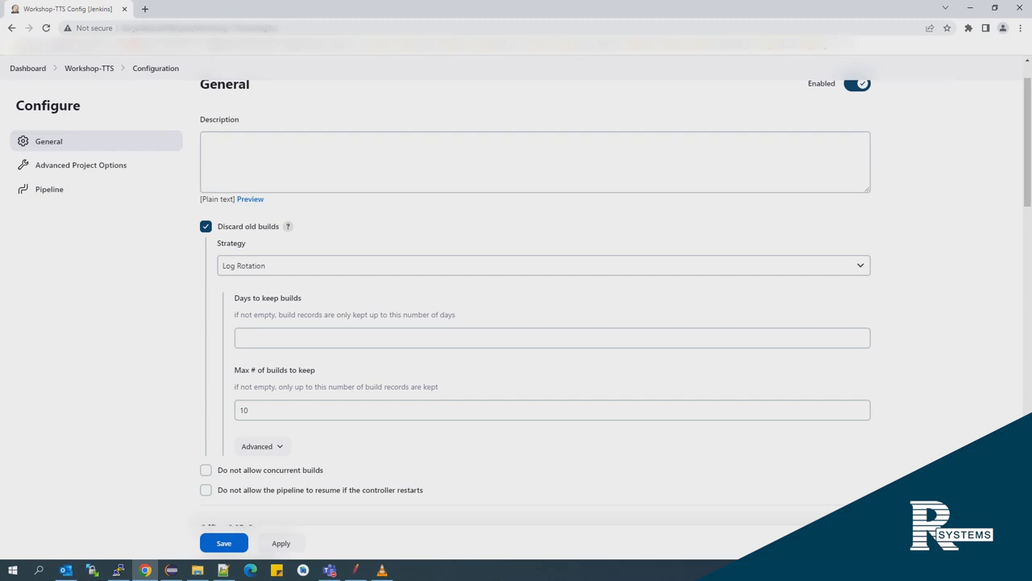
pyautogui.scroll(-2, 535, 307)
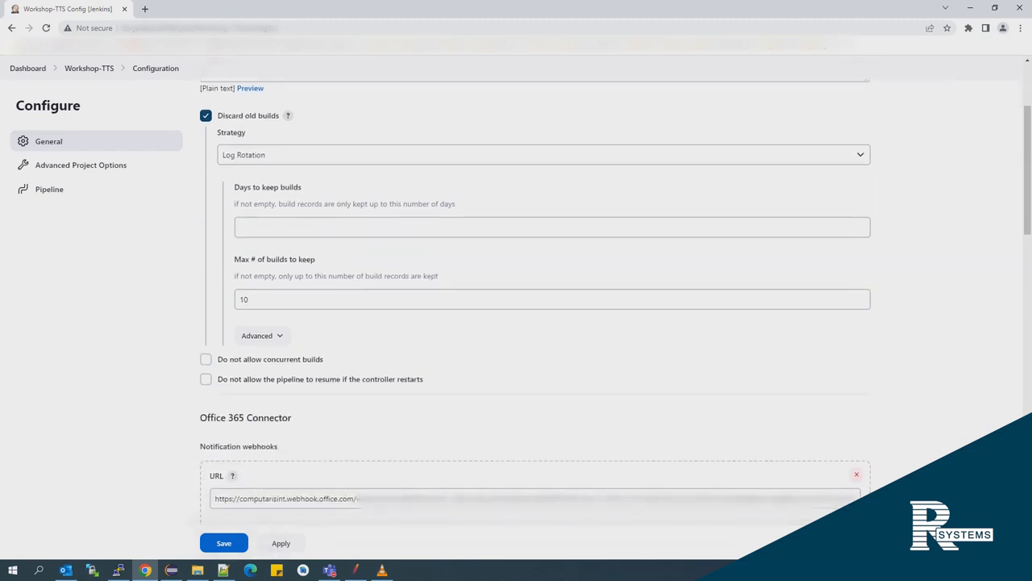
pyautogui.scroll(-3, 536, 307)
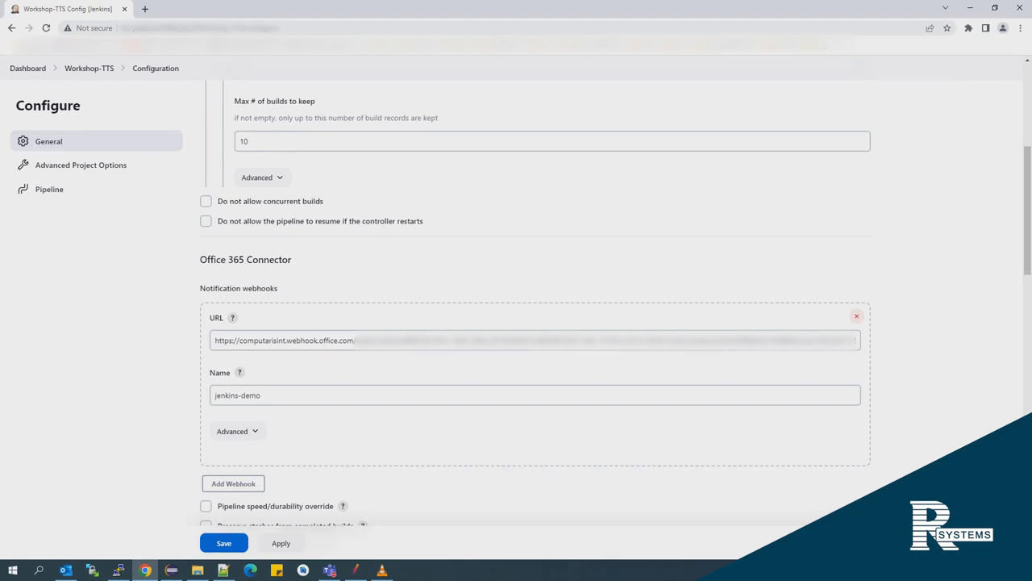
pyautogui.scroll(-1, 536, 310)
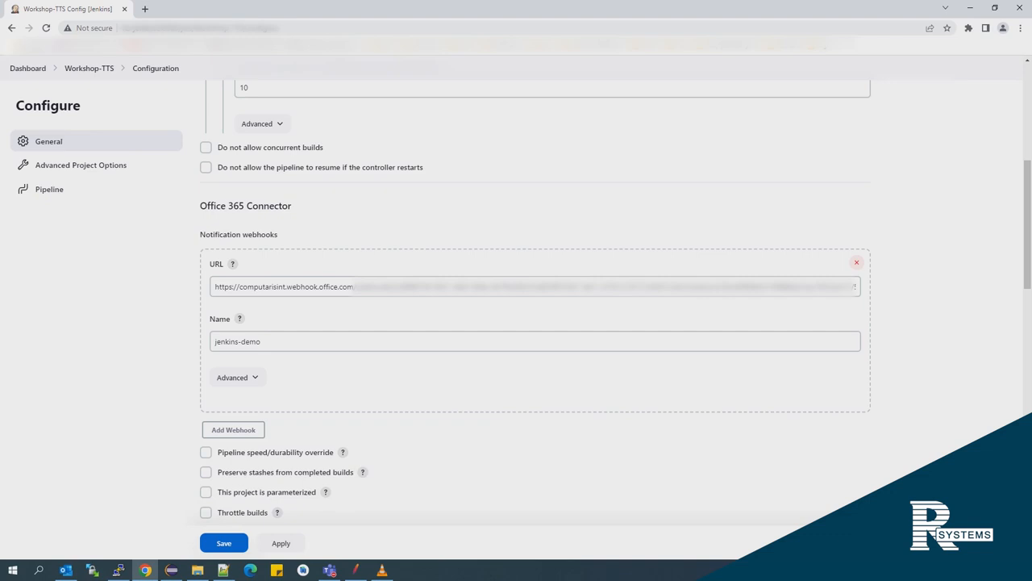
# Examine the Workshop-TTS build triggers and pipeline definition, including its Git repository, branch specifier and script path.
pyautogui.scroll(-8, 536, 303)
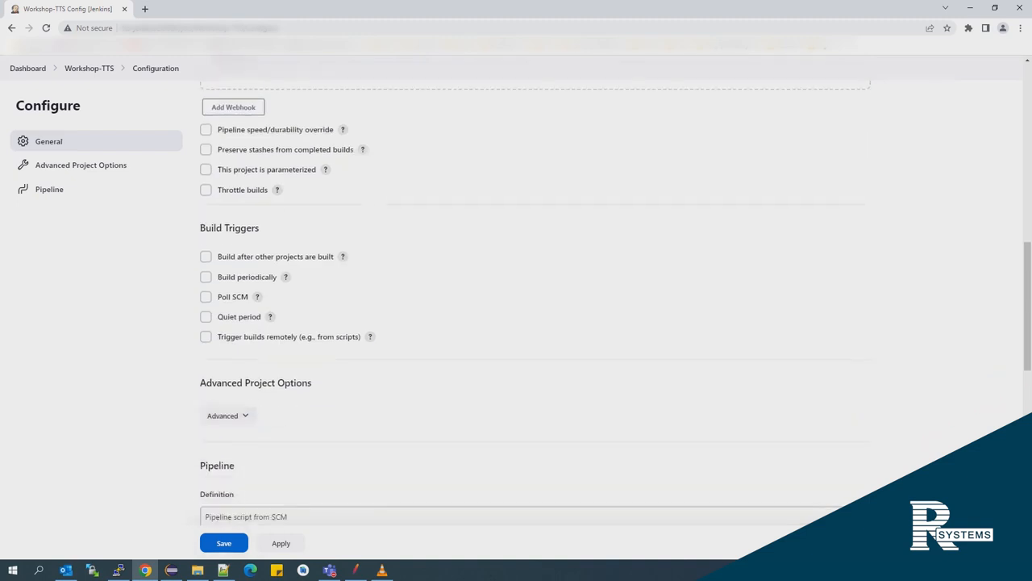
pyautogui.scroll(-1, 535, 302)
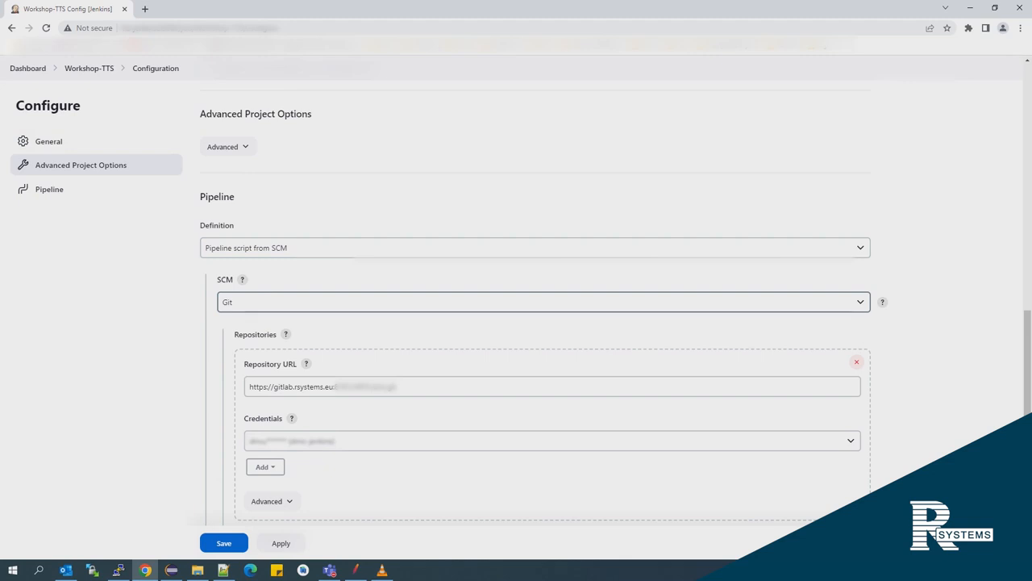
pyautogui.scroll(-2, 549, 322)
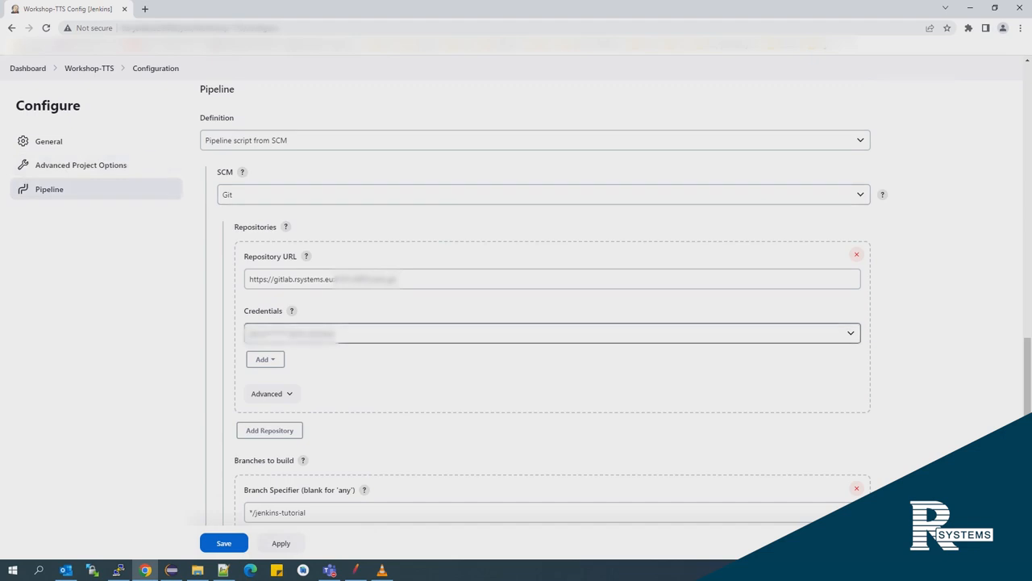
pyautogui.scroll(-2, 548, 323)
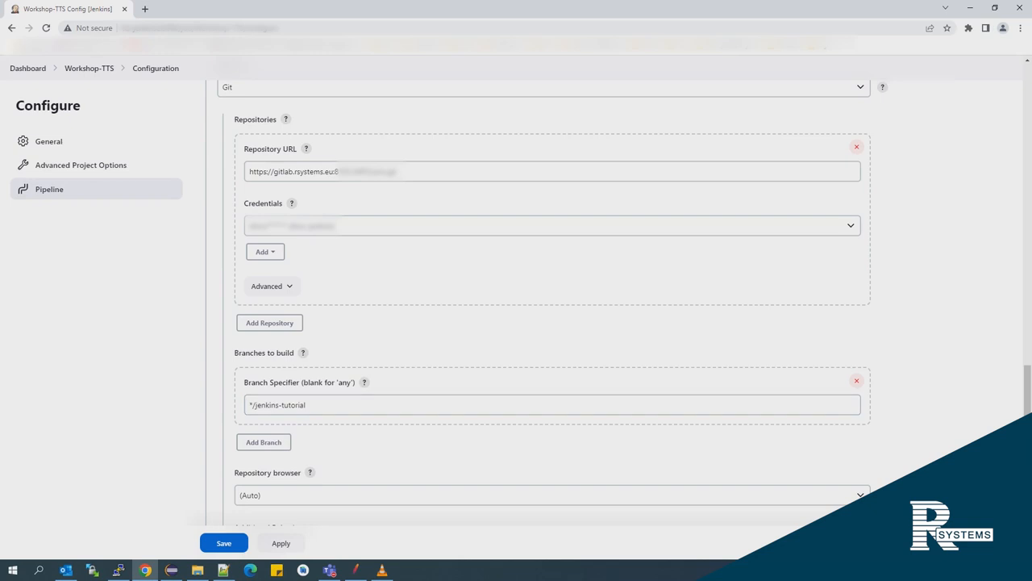
pyautogui.scroll(-4, 548, 323)
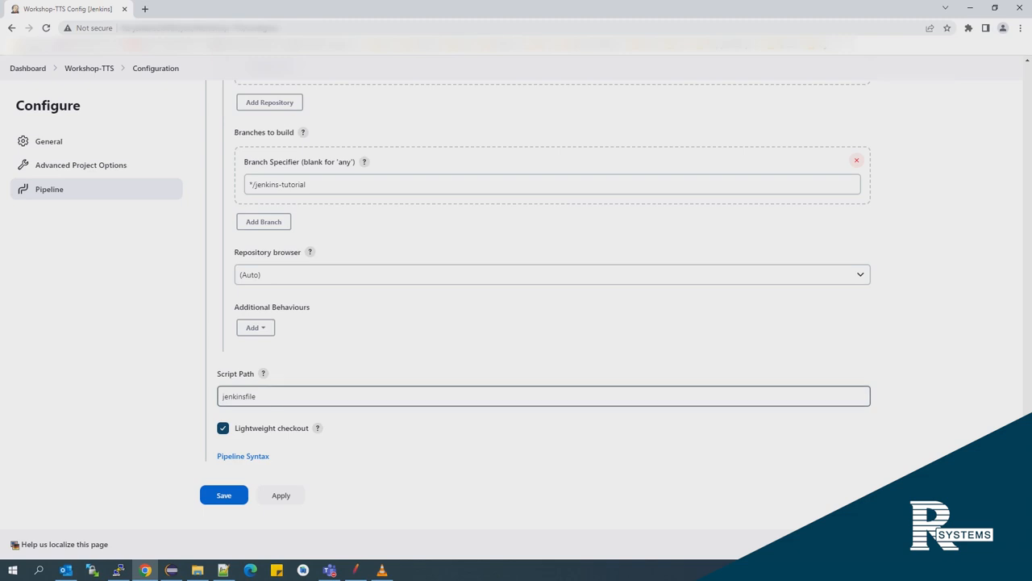
pyautogui.scroll(15, 535, 323)
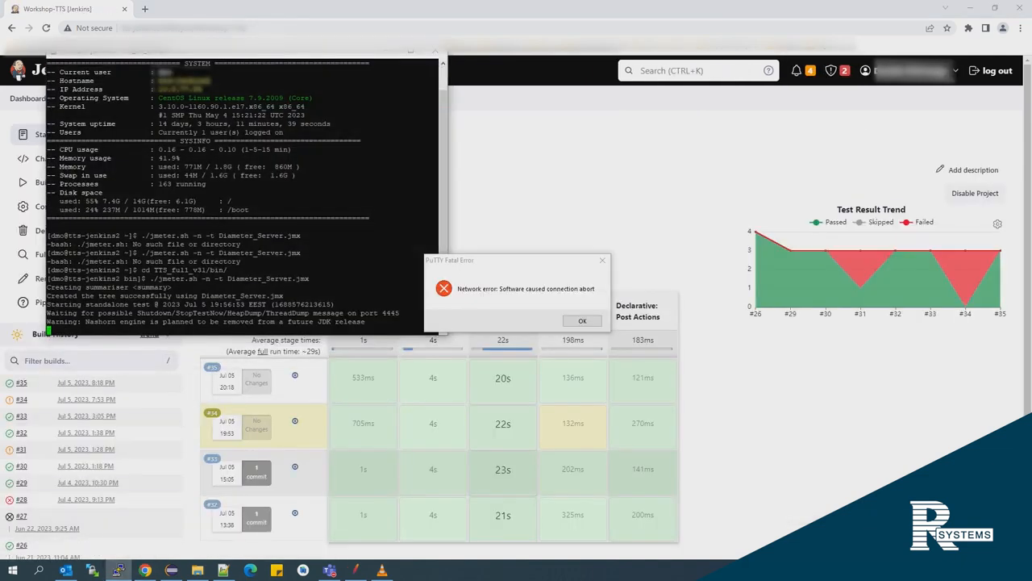
# Dismiss the PuTTY connection error, close the dead terminal and open the saved tts-jenkins2 session.
pyautogui.click(582, 321)
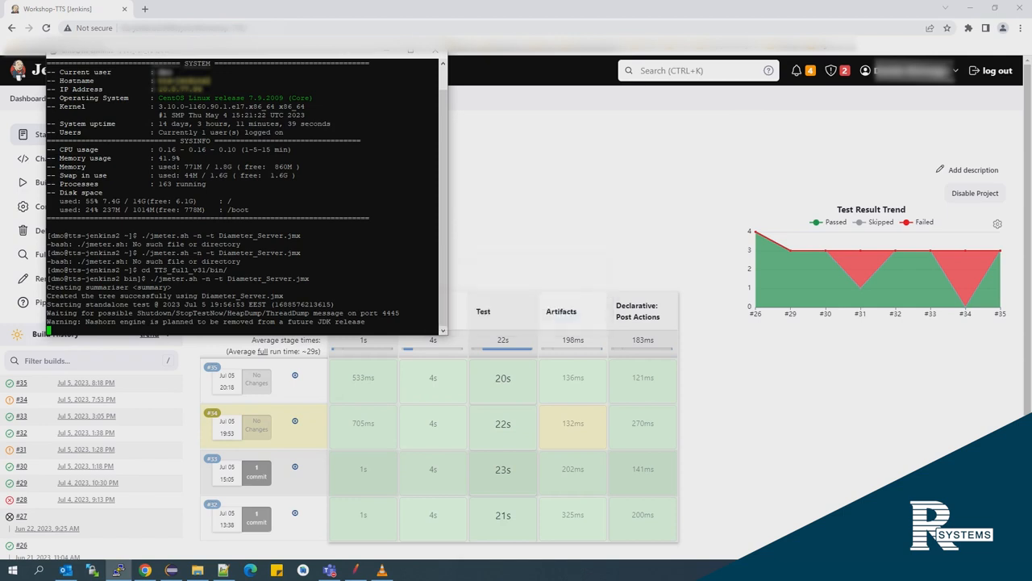
pyautogui.click(435, 50)
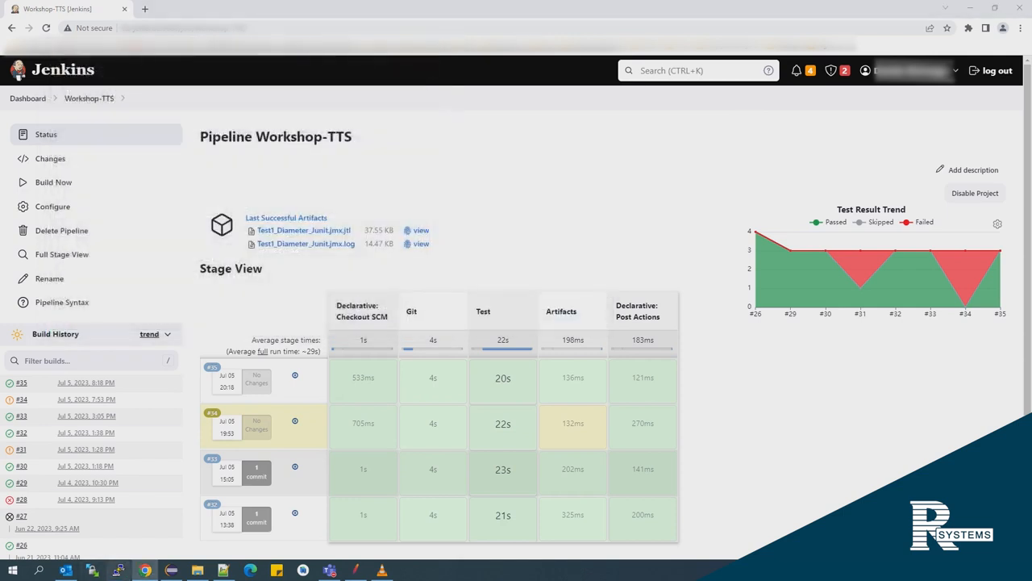
pyautogui.scroll(-5, 534, 320)
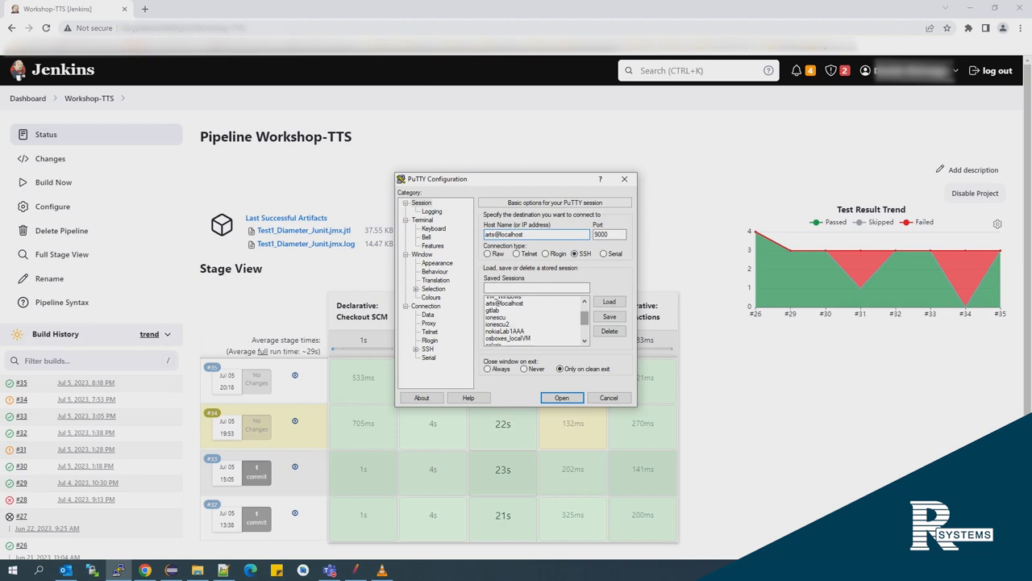
pyautogui.click(510, 342)
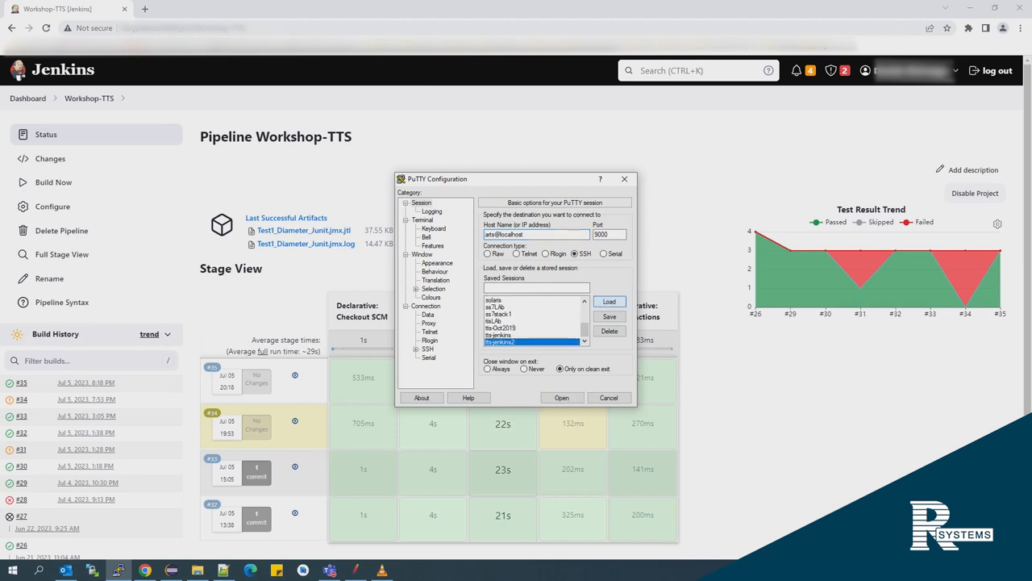
pyautogui.click(562, 398)
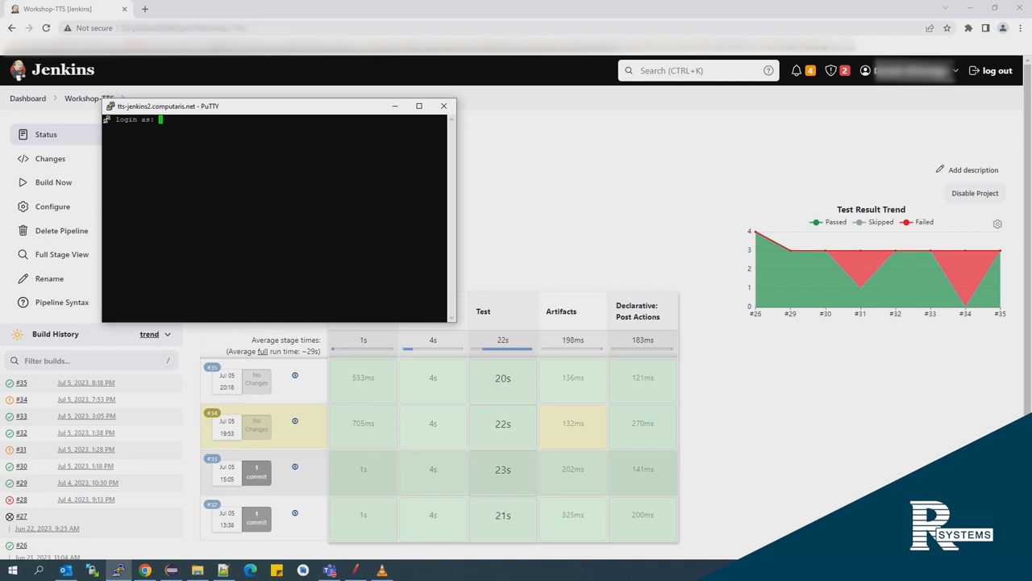
# Log in to the tts-jenkins2 server with the account's user name and password.
pyautogui.write('dmo')
pyautogui.press('Return')
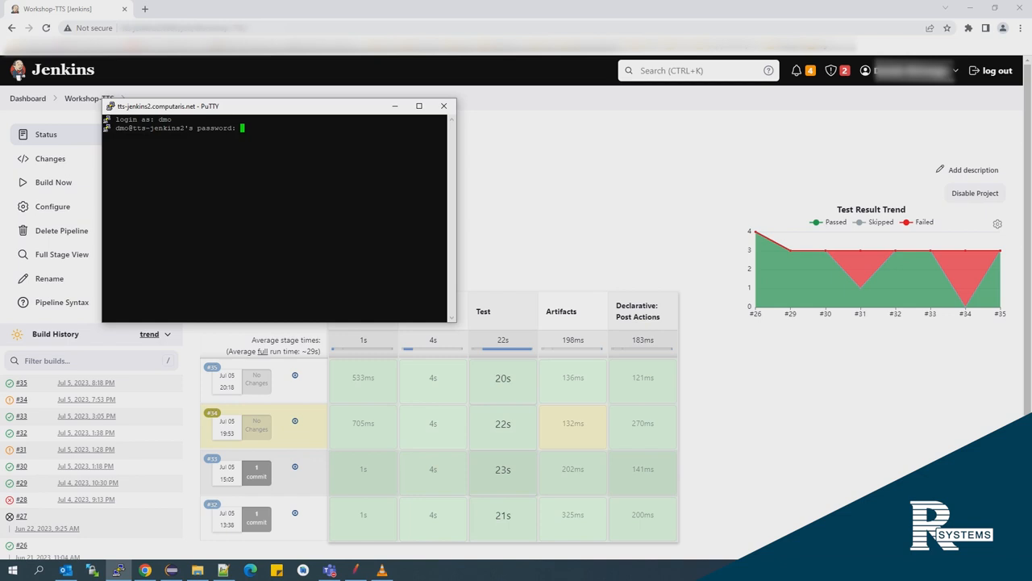
pyautogui.press('Return')
# Change to the TTS_full_v31/bin directory and start the Diameter server with ./jmeter.sh -n -t Diameter_Server.jmx.
pyautogui.write('cd TTS')
pyautogui.press('Tab')
pyautogui.write('bin')
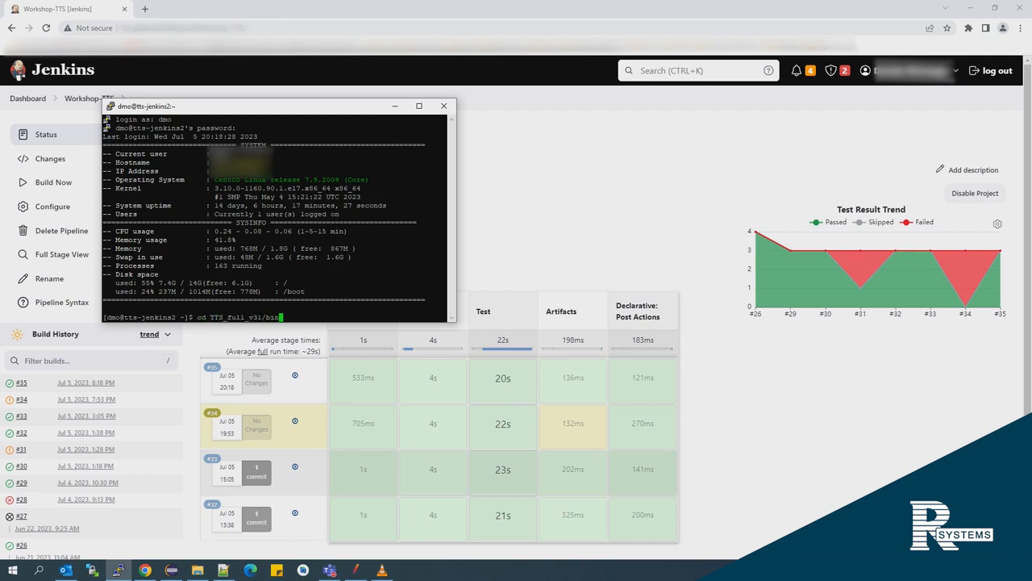
pyautogui.press('Return')
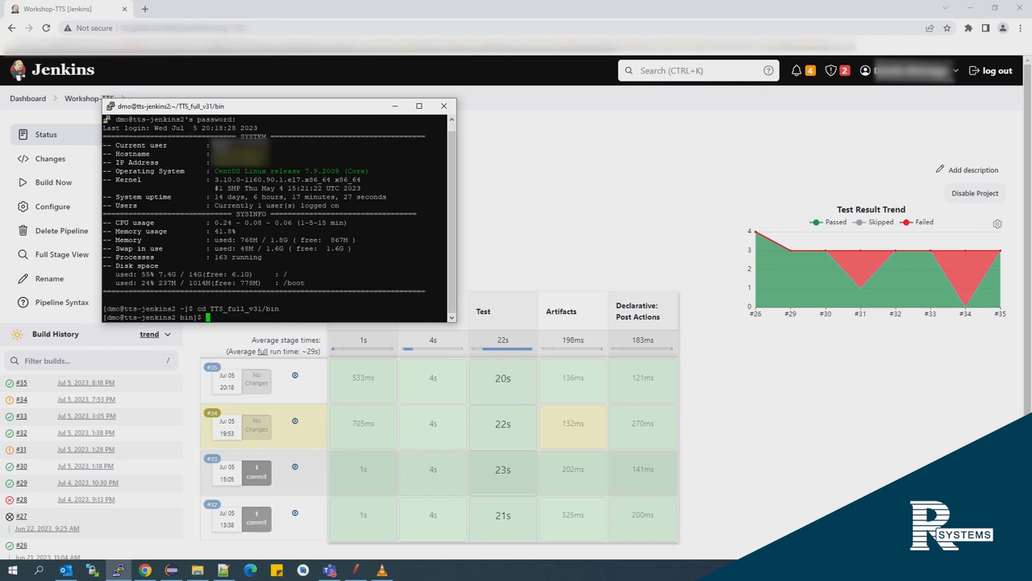
pyautogui.write('./jmeter.sh -n -t Di')
pyautogui.press('Tab')
pyautogui.press('Return')
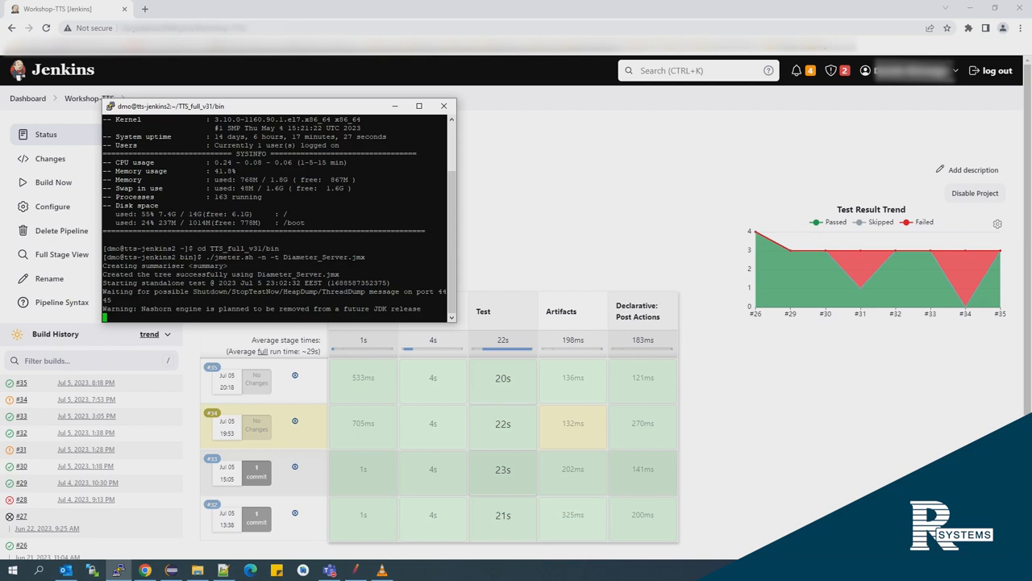
# Minimize the terminal and start a new build of the Workshop-TTS pipeline in Jenkins.
pyautogui.click(396, 106)
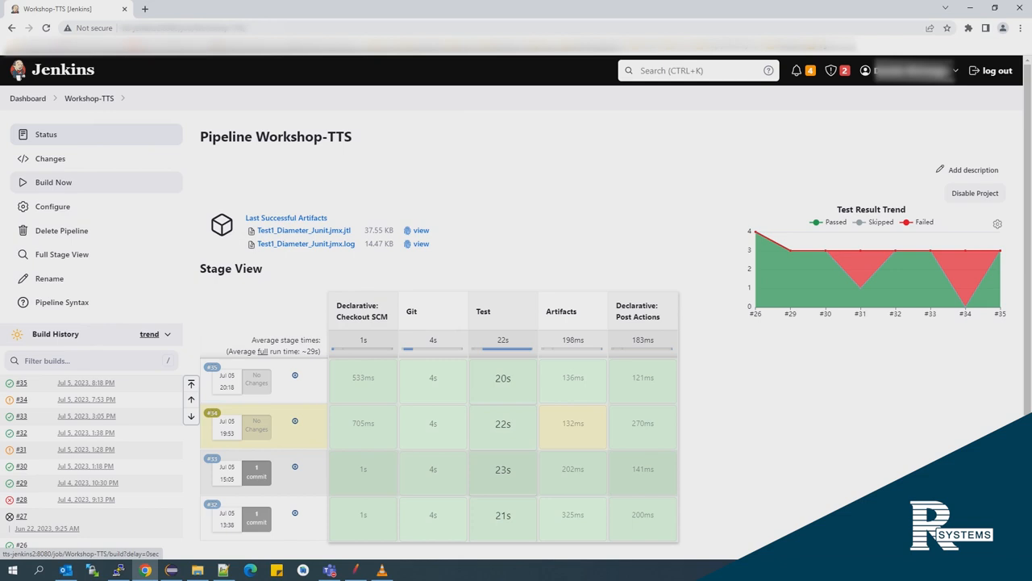
pyautogui.click(53, 182)
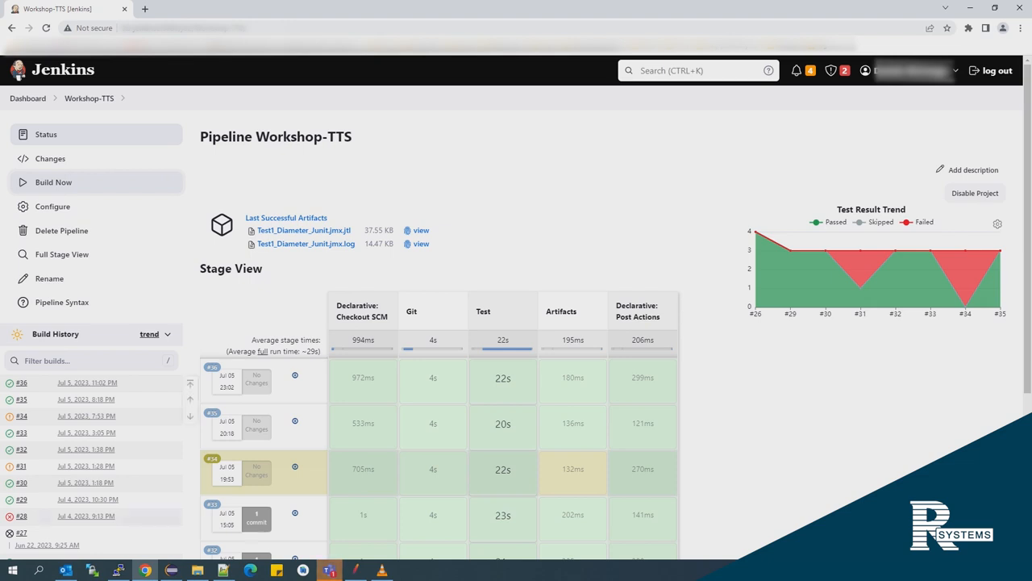
# Switch to File Explorer and open jenkinsfile from the jenkins_gitlab_repo\arts folder in Notepad++ to review the pipeline stages.
pyautogui.click(198, 570)
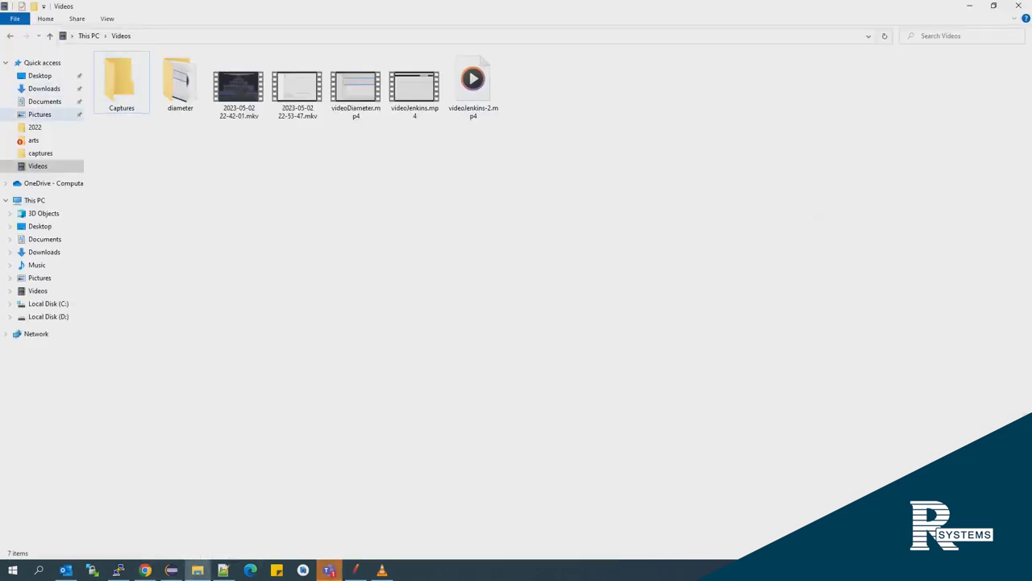
pyautogui.click(11, 36)
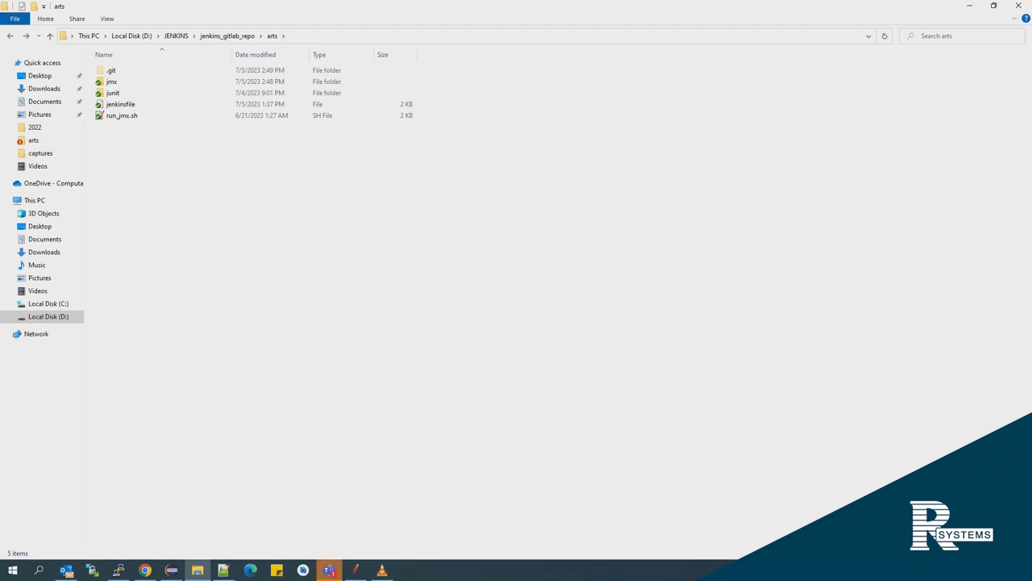
pyautogui.click(121, 104)
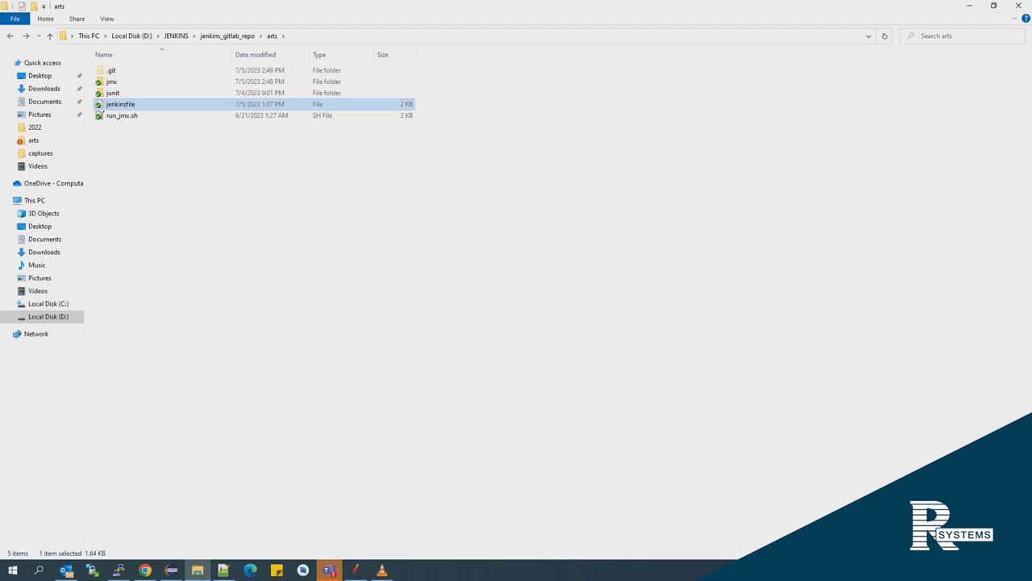
pyautogui.rightClick(121, 104)
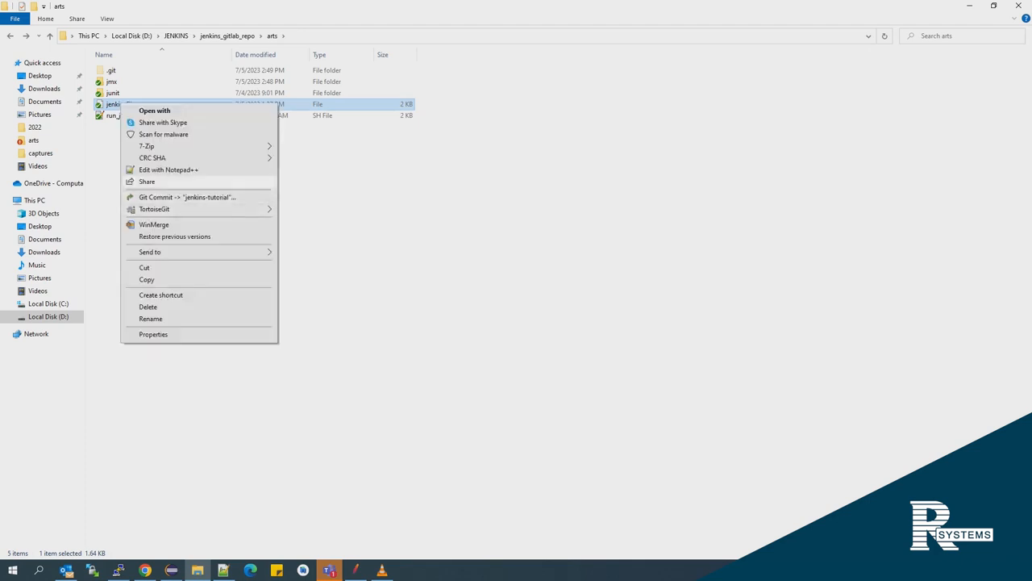
pyautogui.click(168, 169)
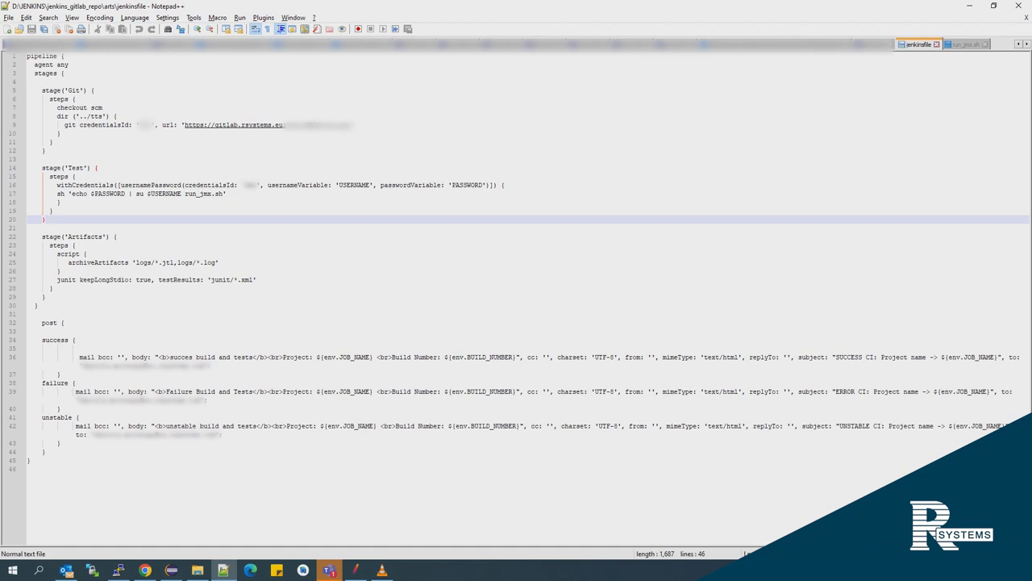
# Open the run_jmx.sh script from the same arts folder in Notepad++ to review how it runs the test plan.
pyautogui.click(198, 570)
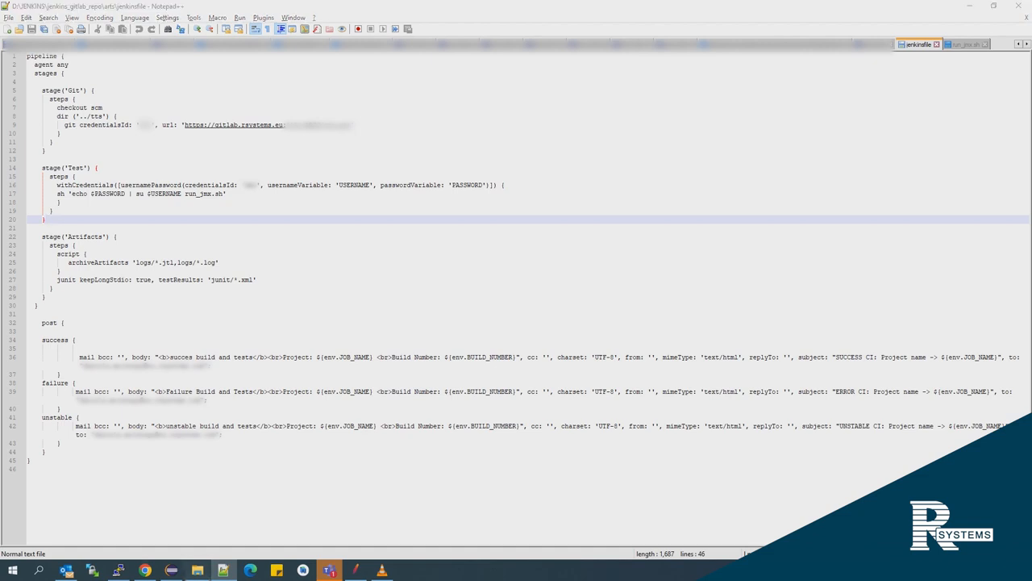
pyautogui.click(121, 115)
pyautogui.press('Return')
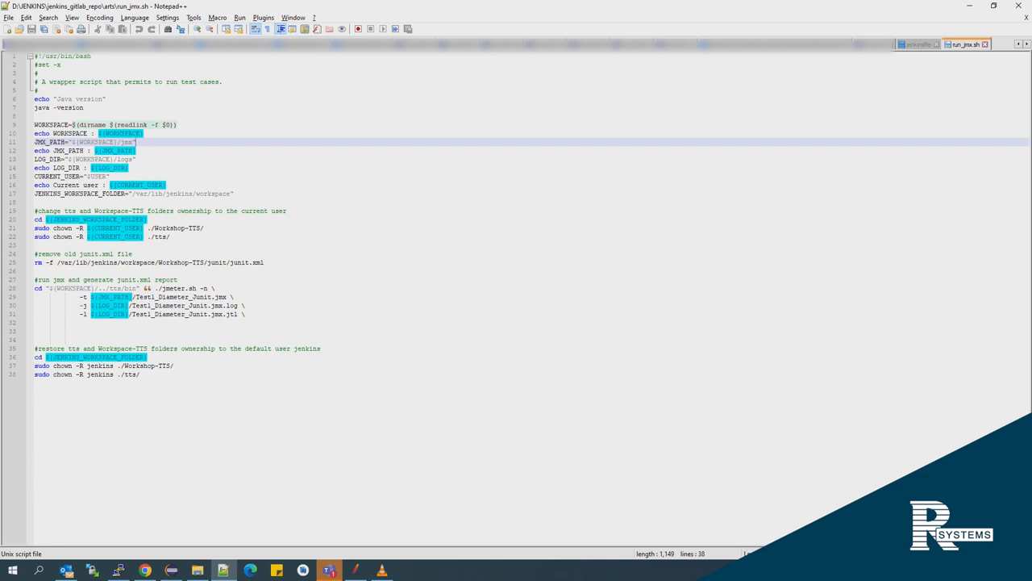
# Switch back to Jenkins in Chrome, review the Workshop-TTS Stage View and open the latest test result.
pyautogui.click(145, 570)
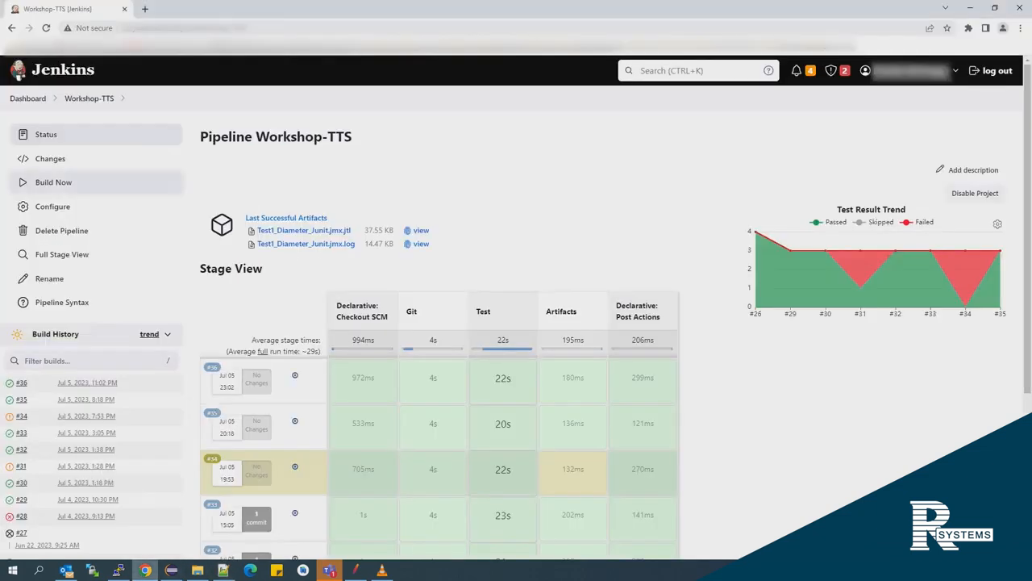
pyautogui.scroll(-2, 567, 363)
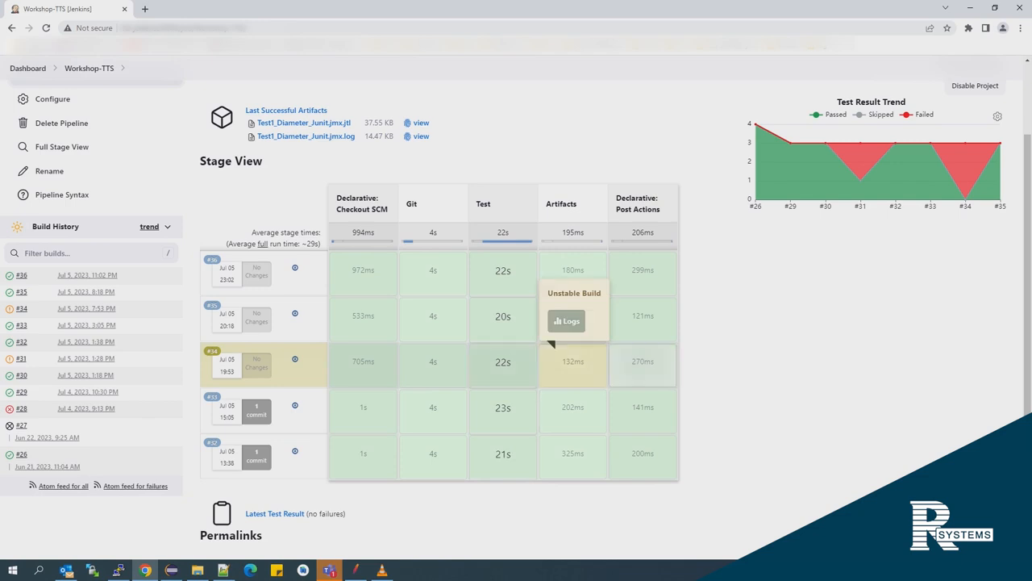
pyautogui.scroll(-2, 567, 363)
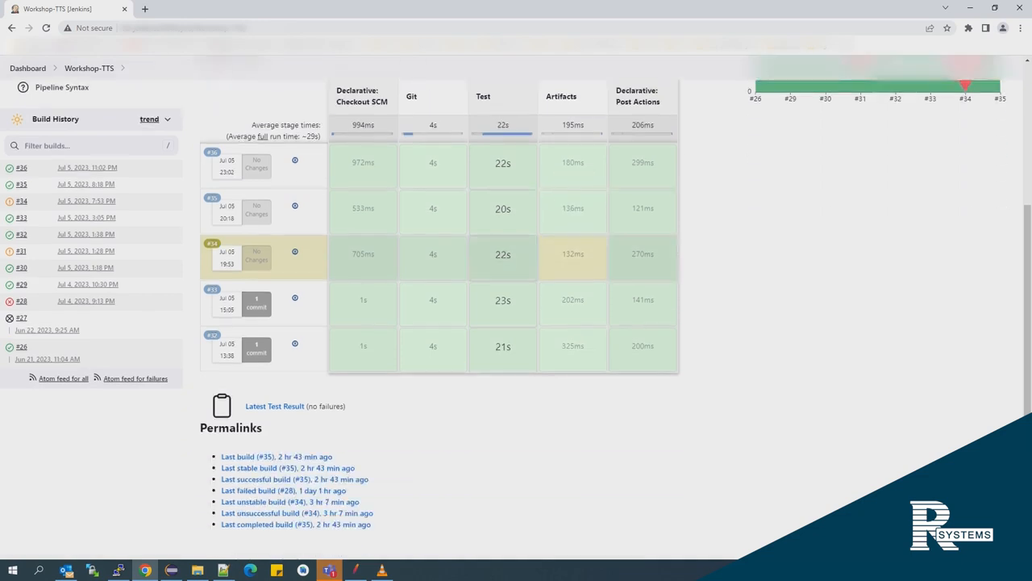
pyautogui.scroll(2, 516, 323)
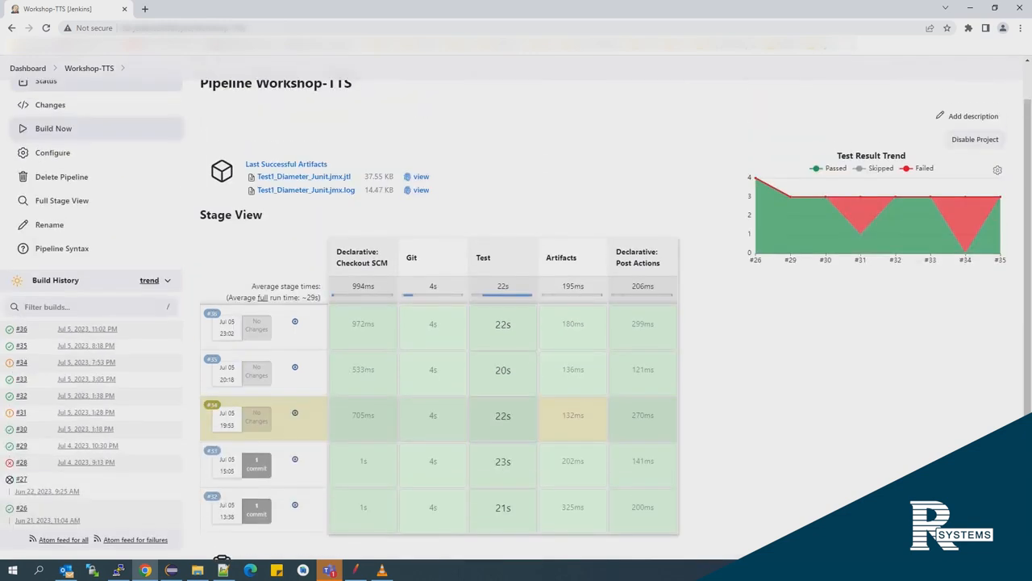
pyautogui.scroll(-2, 517, 323)
pyautogui.scroll(2, 516, 322)
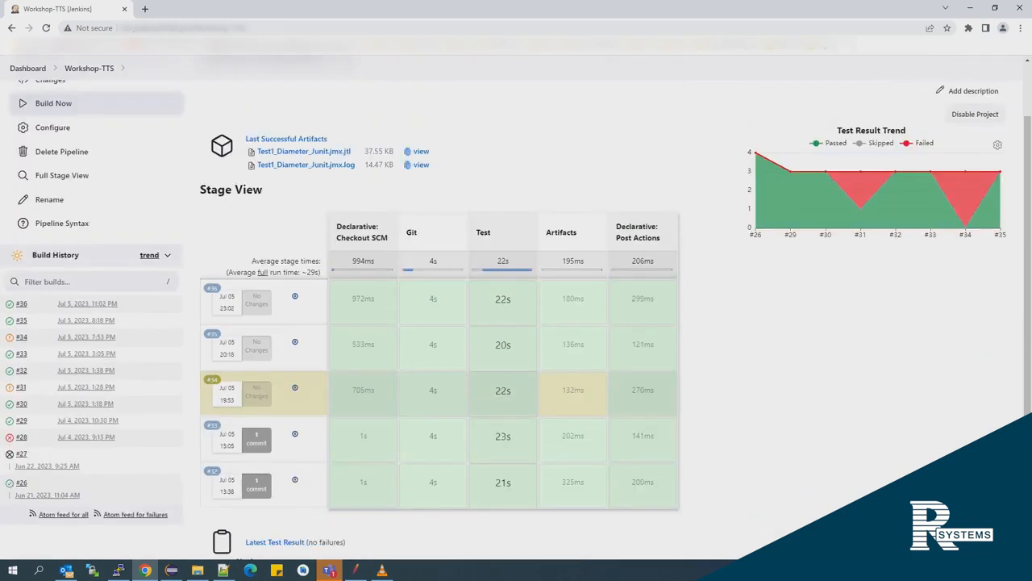
pyautogui.scroll(-2, 516, 322)
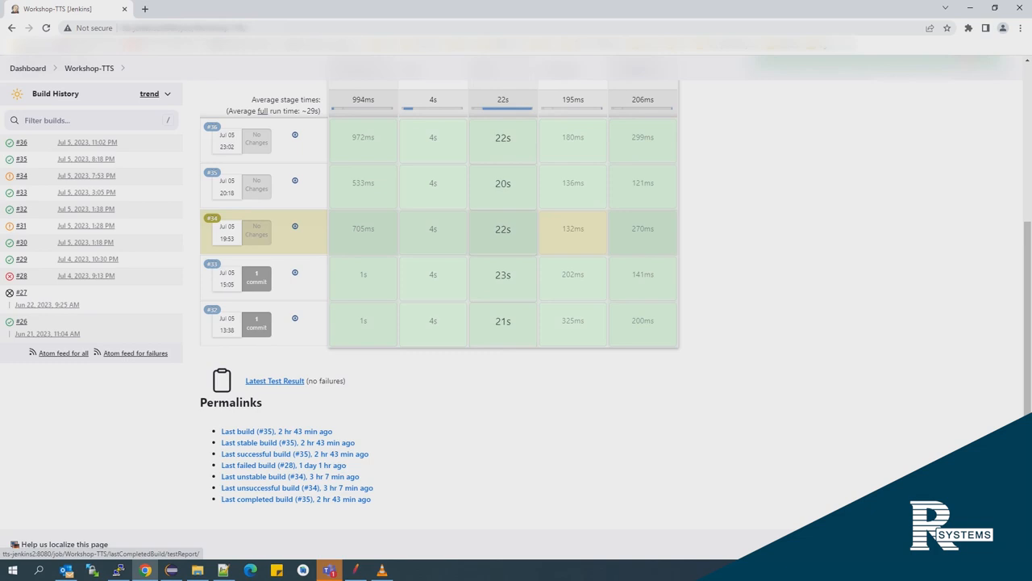
pyautogui.click(275, 381)
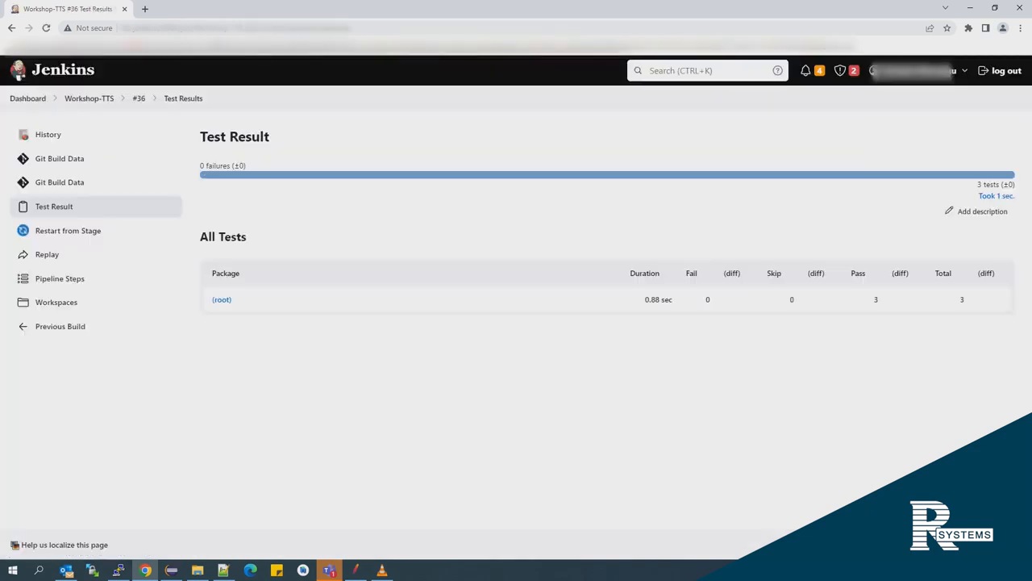
# Open the tc1 - start test case result under (root) and highlight the diameterResponse block in its standard output.
pyautogui.click(220, 299)
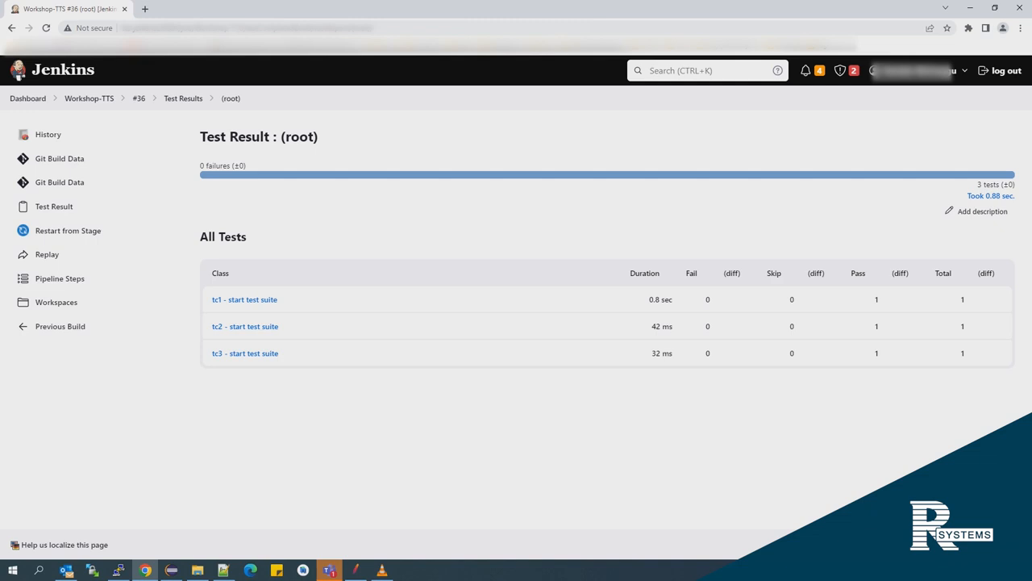
pyautogui.click(244, 300)
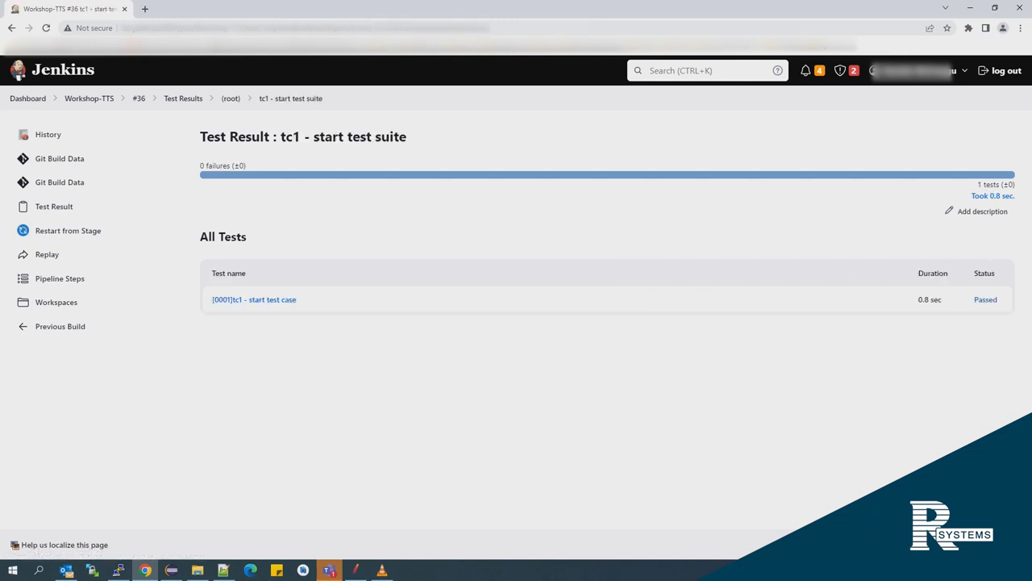
pyautogui.click(244, 300)
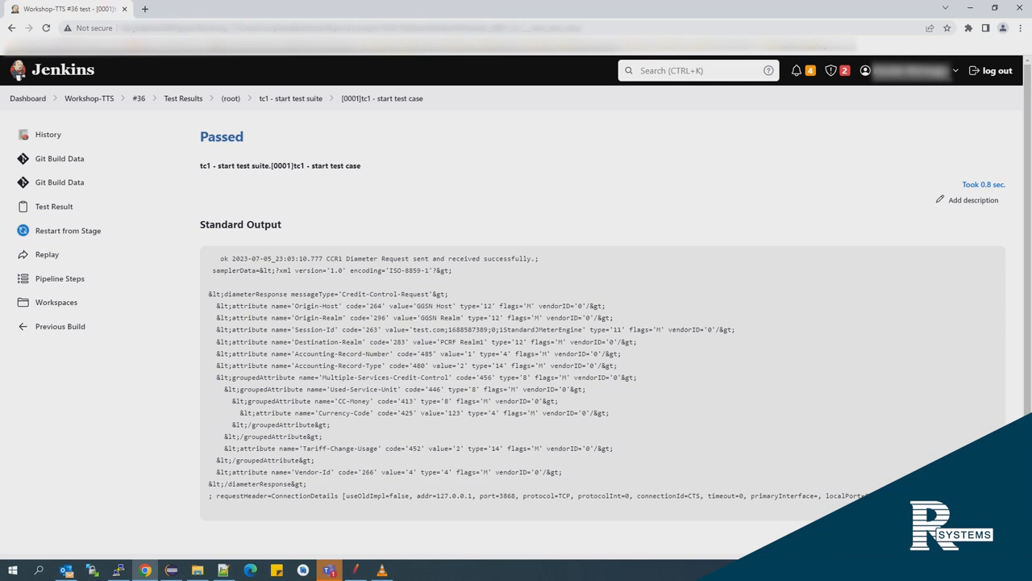
pyautogui.moveTo(208, 293); pyautogui.dragTo(315, 460)
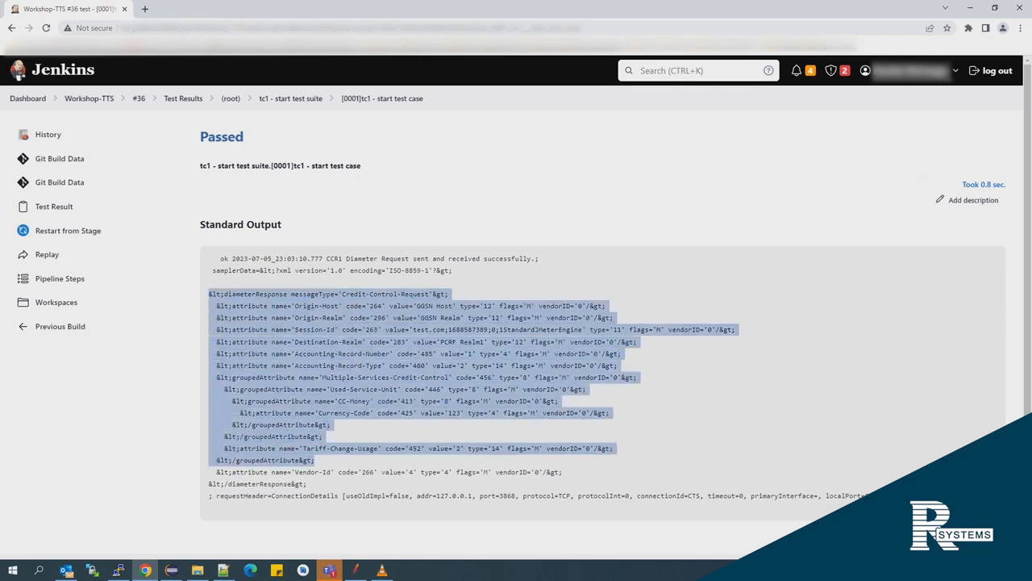
# Highlight the requestHeader connection details and the opening request status and samplerData lines in the tc1 standard output.
pyautogui.moveTo(271, 495); pyautogui.dragTo(218, 508)
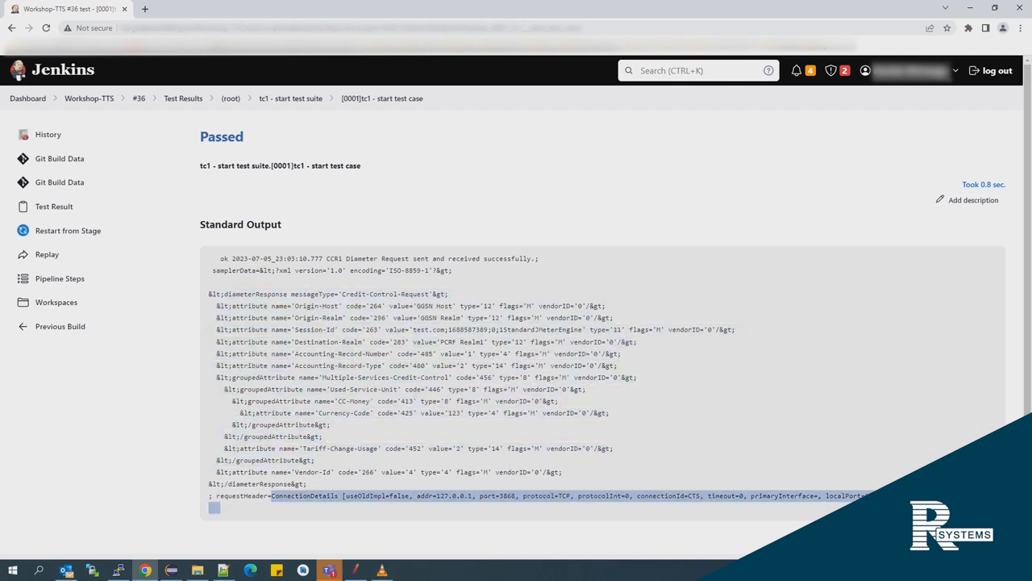
pyautogui.click(218, 508)
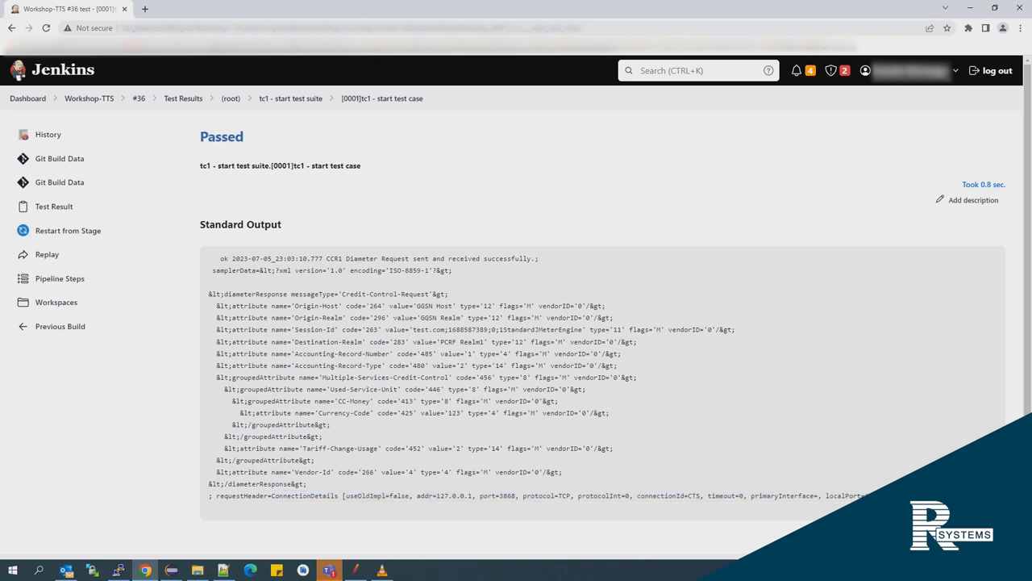
pyautogui.moveTo(217, 258); pyautogui.dragTo(452, 271)
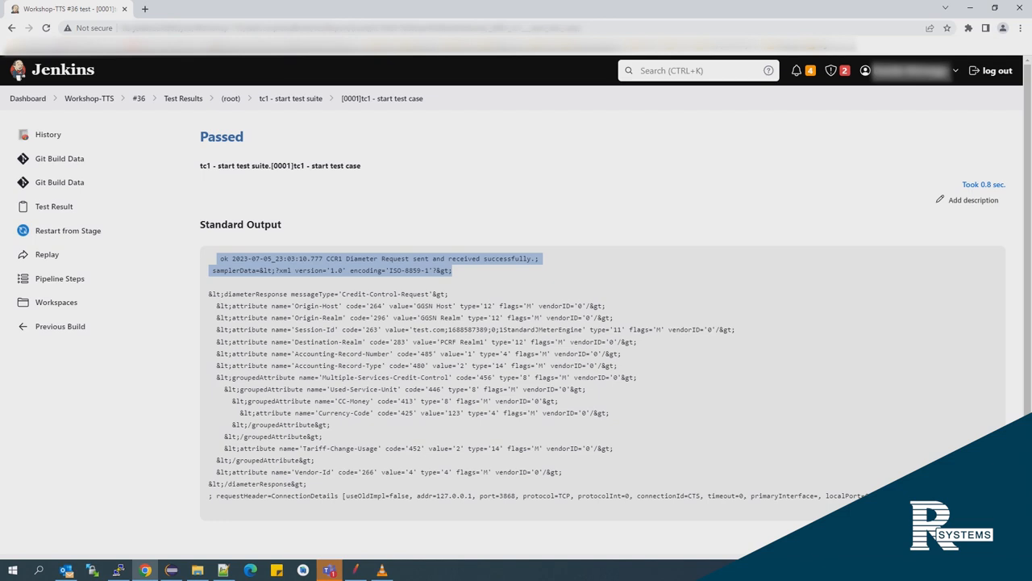
# Go back to (root) and open the tc2 and tc3 start test case results to review their standard output.
pyautogui.click(231, 98)
pyautogui.click(246, 326)
pyautogui.click(248, 300)
pyautogui.scroll(-1, 279, 242)
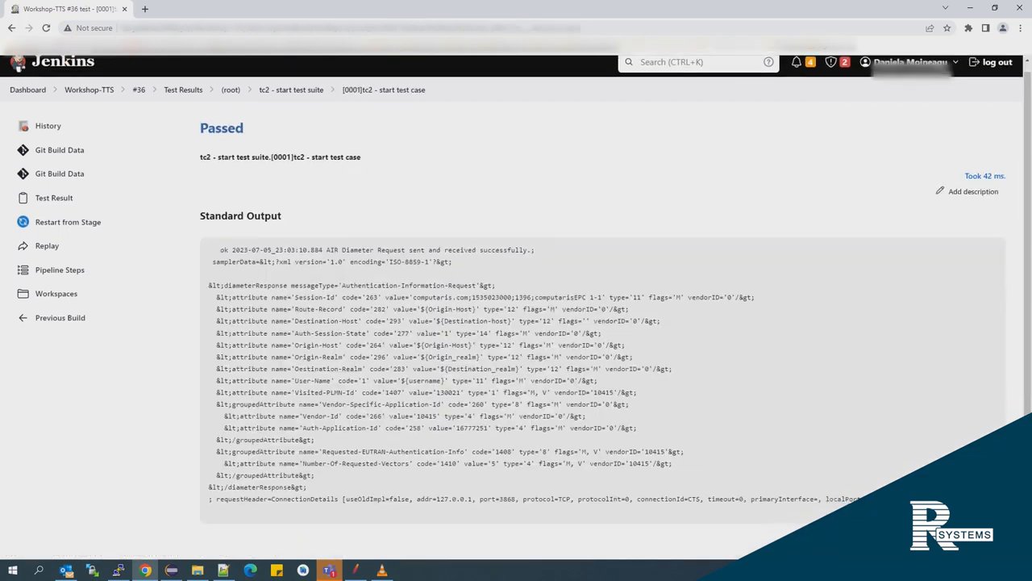
pyautogui.click(291, 67)
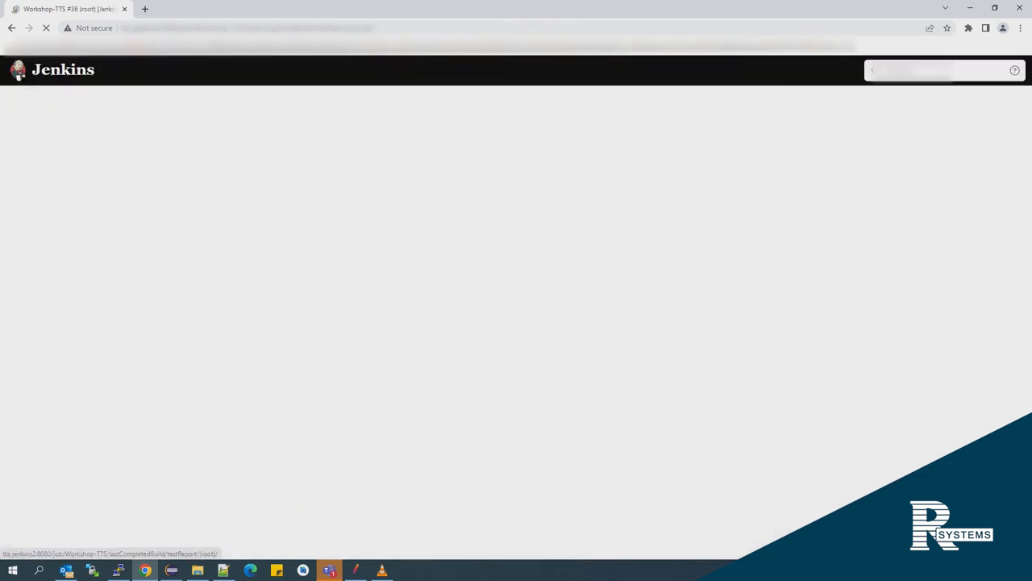
pyautogui.click(253, 299)
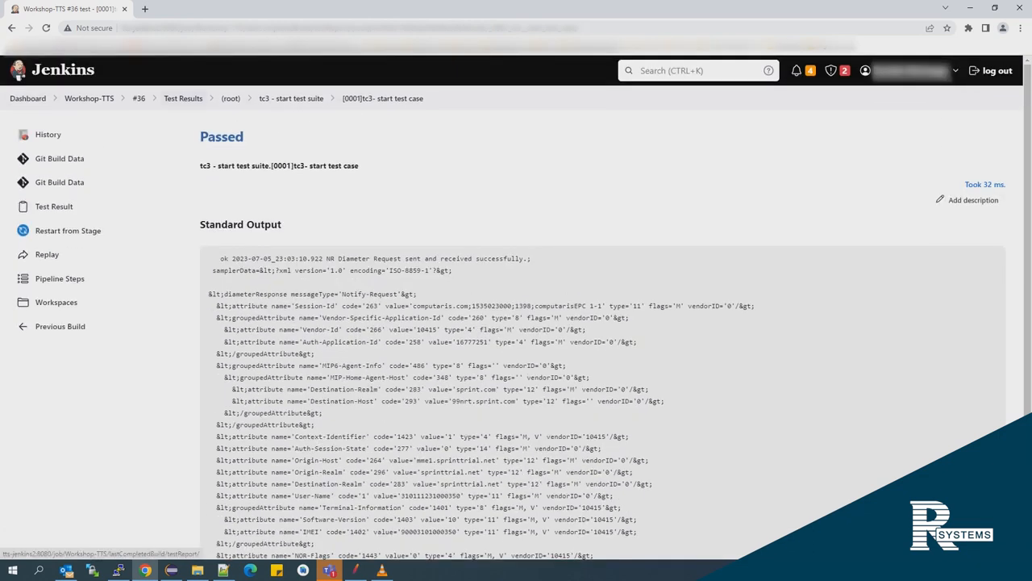
# Return to the Workshop-TTS pipeline page by way of build #36 and examine the Test Result Trend chart.
pyautogui.click(53, 206)
pyautogui.click(139, 98)
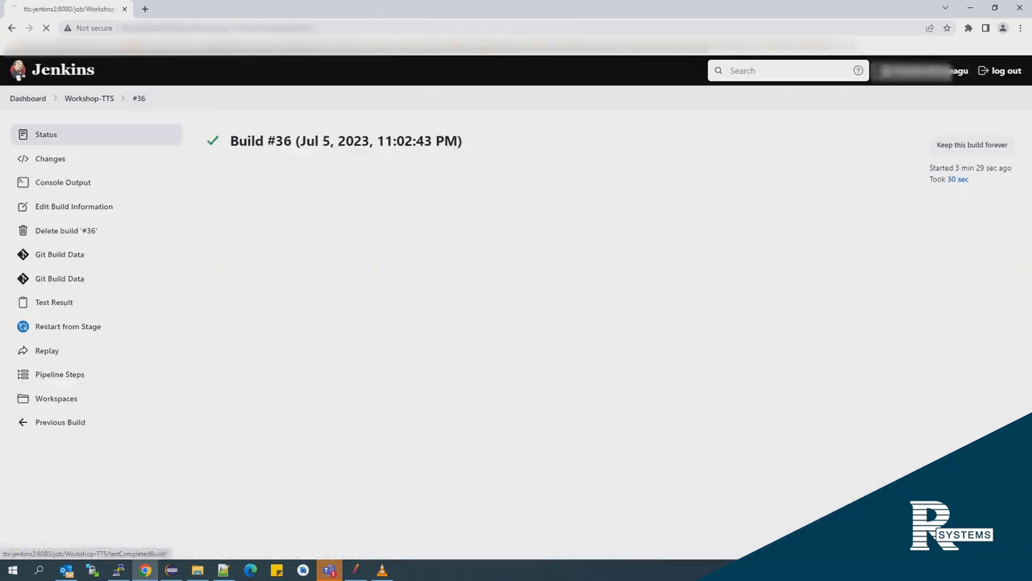
pyautogui.click(89, 97)
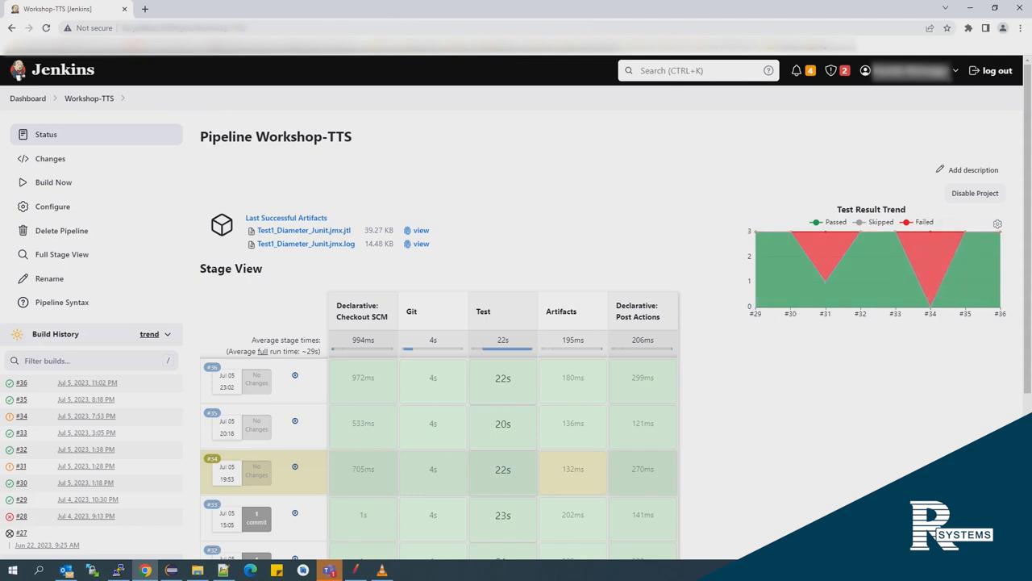
pyautogui.moveTo(966, 275)
# Switch to Outlook to read the Jenkins email for build 36, and to Teams to review its notification in the Test Jenkins channel.
pyautogui.click(66, 571)
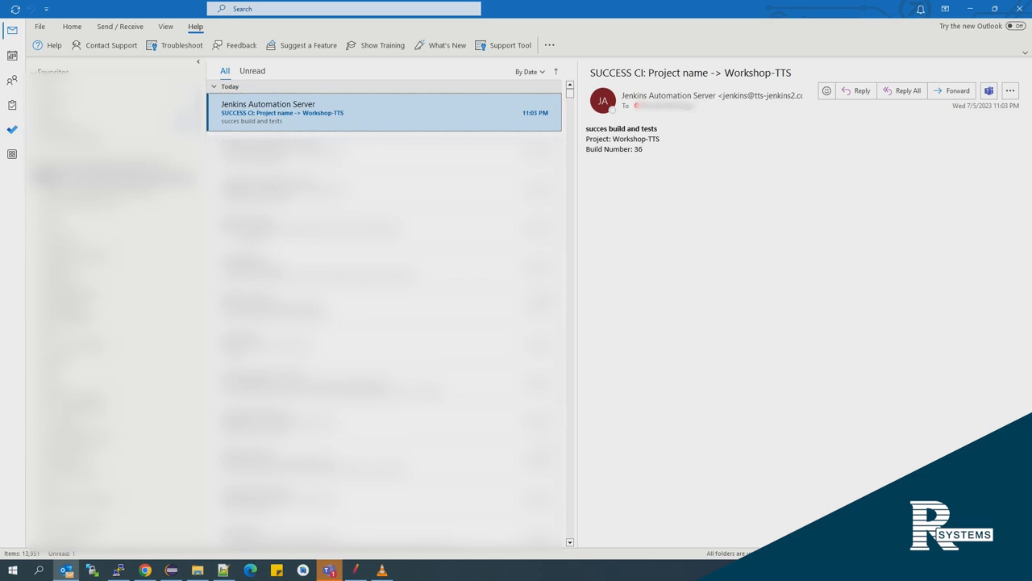
pyautogui.hotkey('alt', 'Tab')
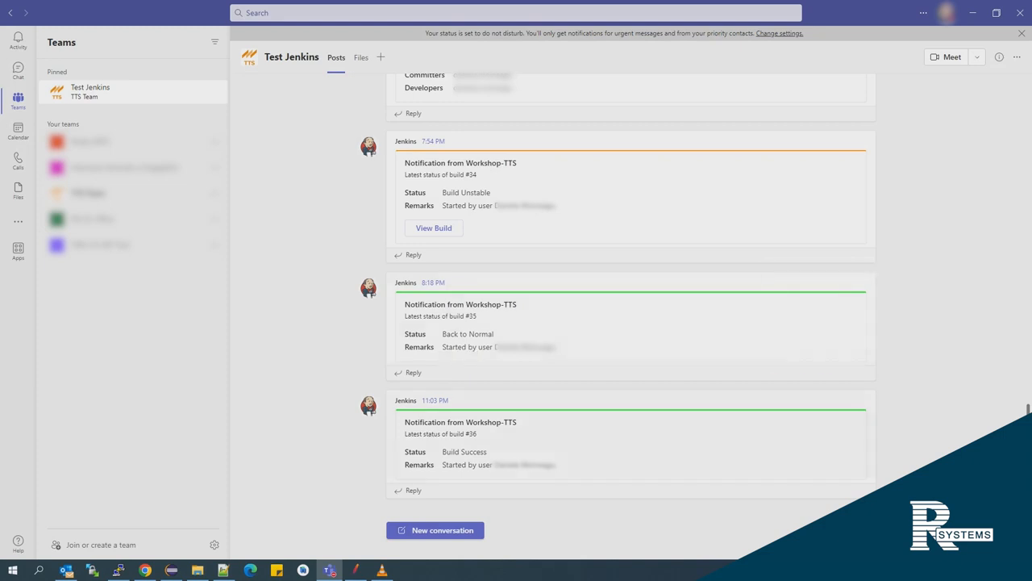
pyautogui.moveTo(517, 422); pyautogui.dragTo(404, 422)
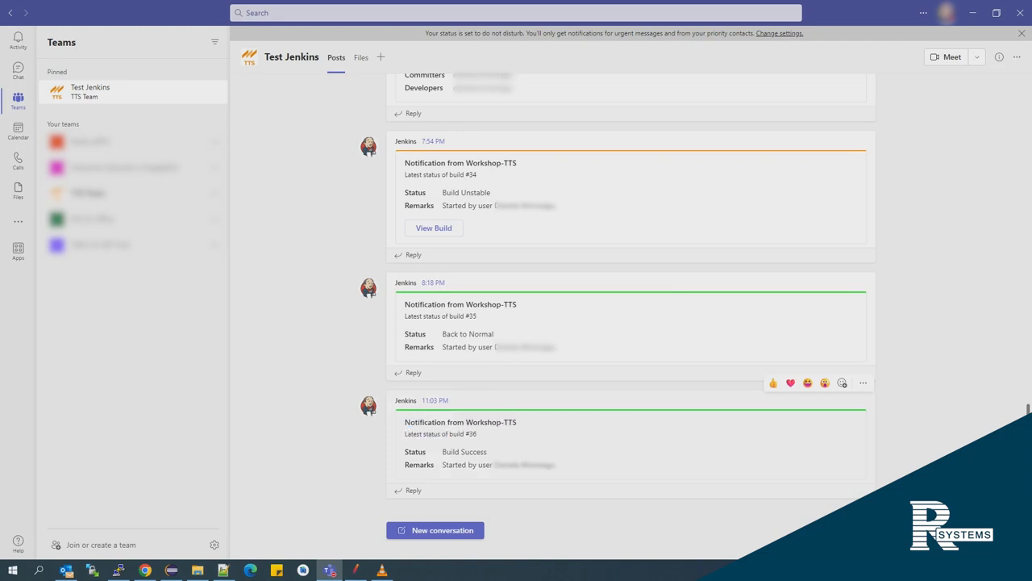
pyautogui.moveTo(442, 464); pyautogui.dragTo(556, 464)
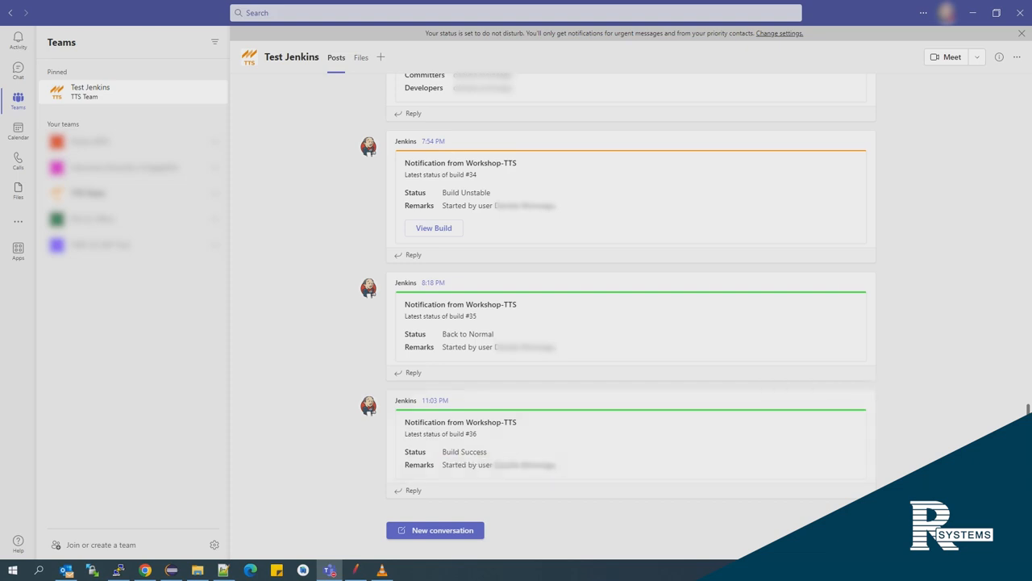